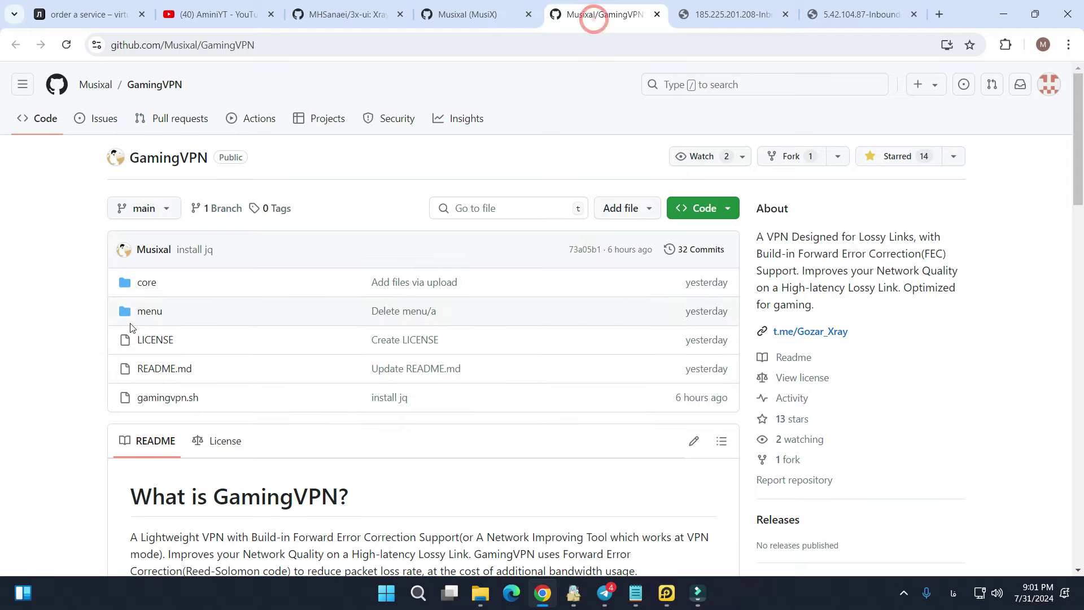
Step: Translate the GamingVPN README page into Persian and examine the introduction's notes on Reed-Solomon error correction and gaming optimization
scroll(129, 322, "down", 6)
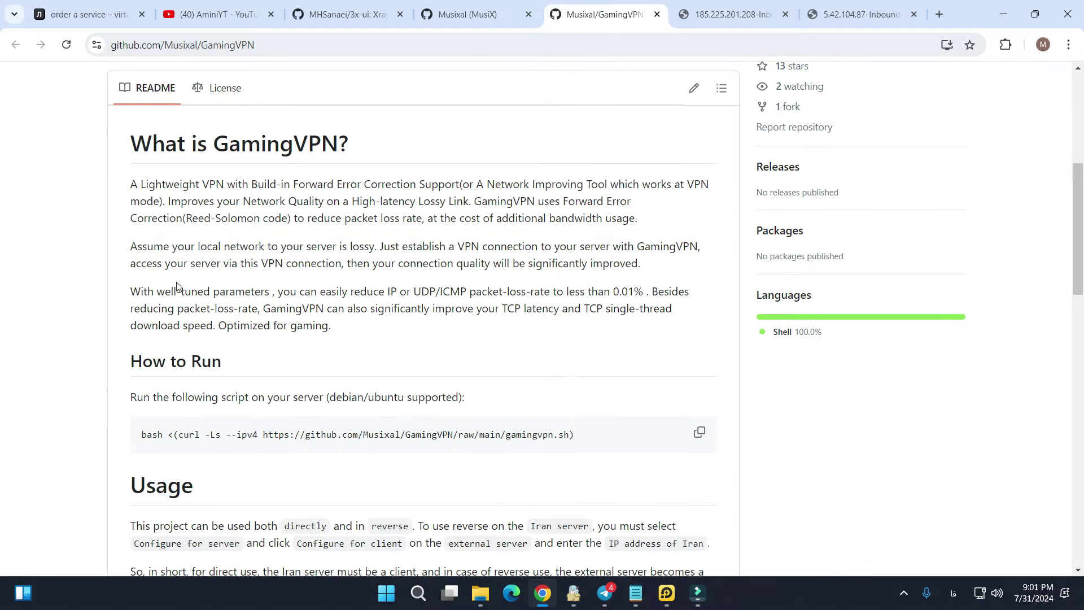
right_click(328, 224)
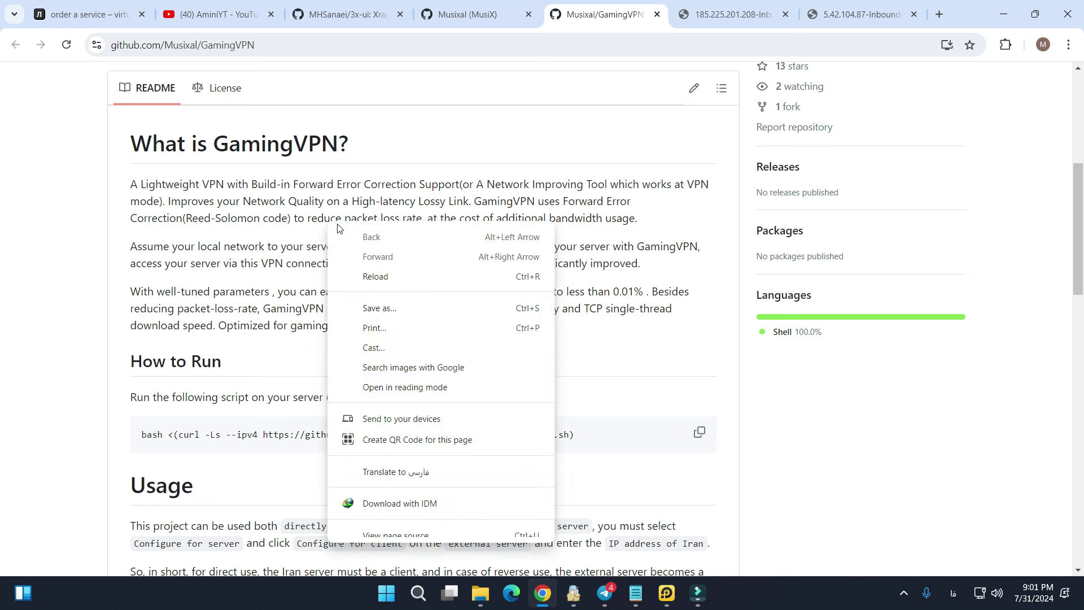
left_click(397, 470)
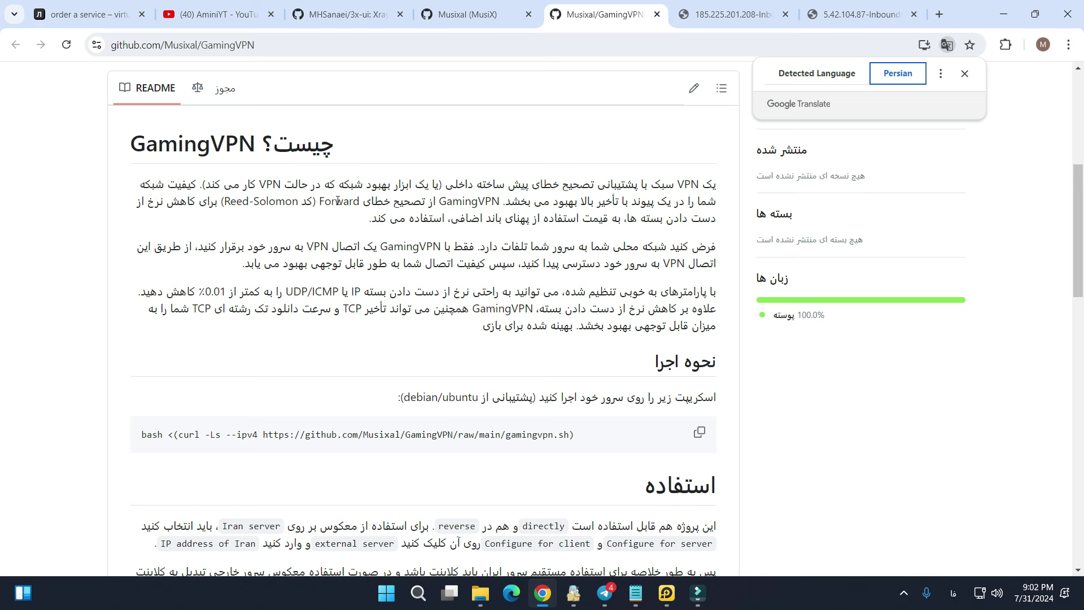
left_click_drag(329, 202, 213, 202)
left_click(207, 216)
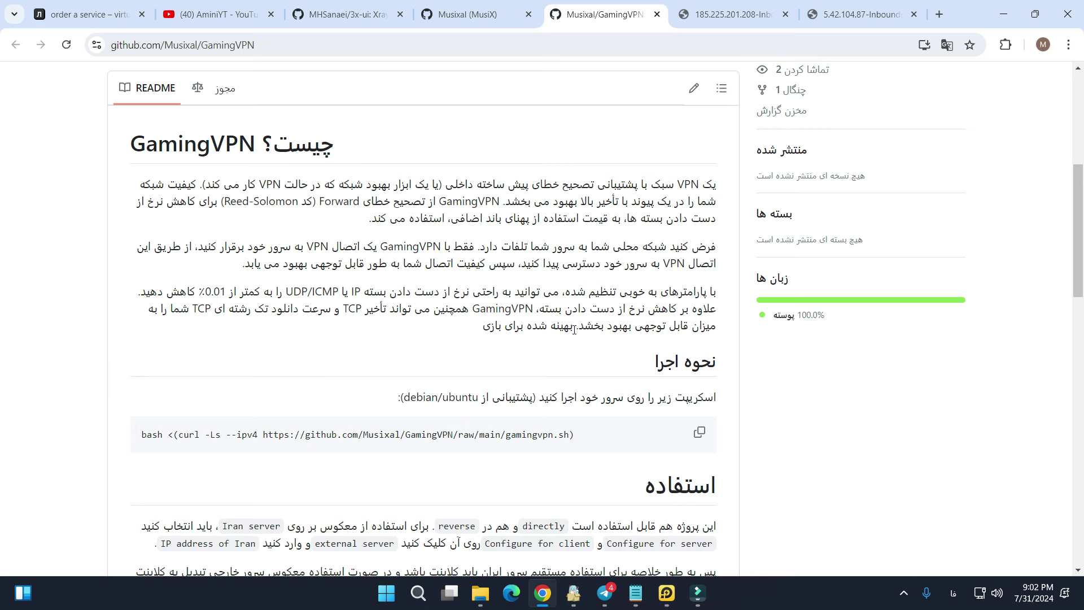
left_click_drag(577, 330, 491, 331)
left_click(487, 331)
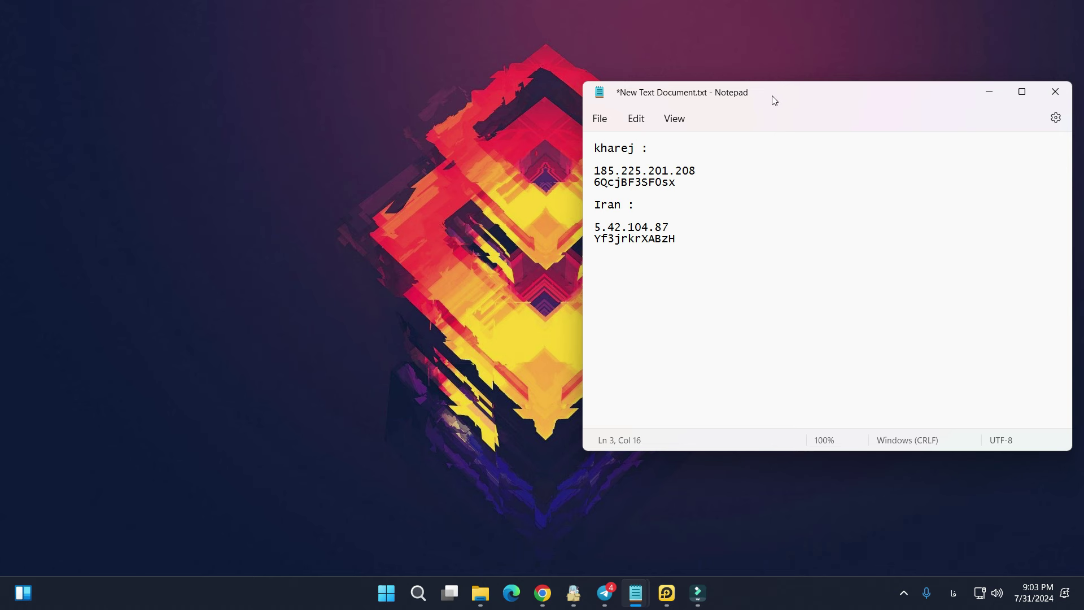
Step: Switch to the Notepad document with the server details and copy the Iran server's IP address, 5.42.104.87
left_click_drag(774, 98, 772, 96)
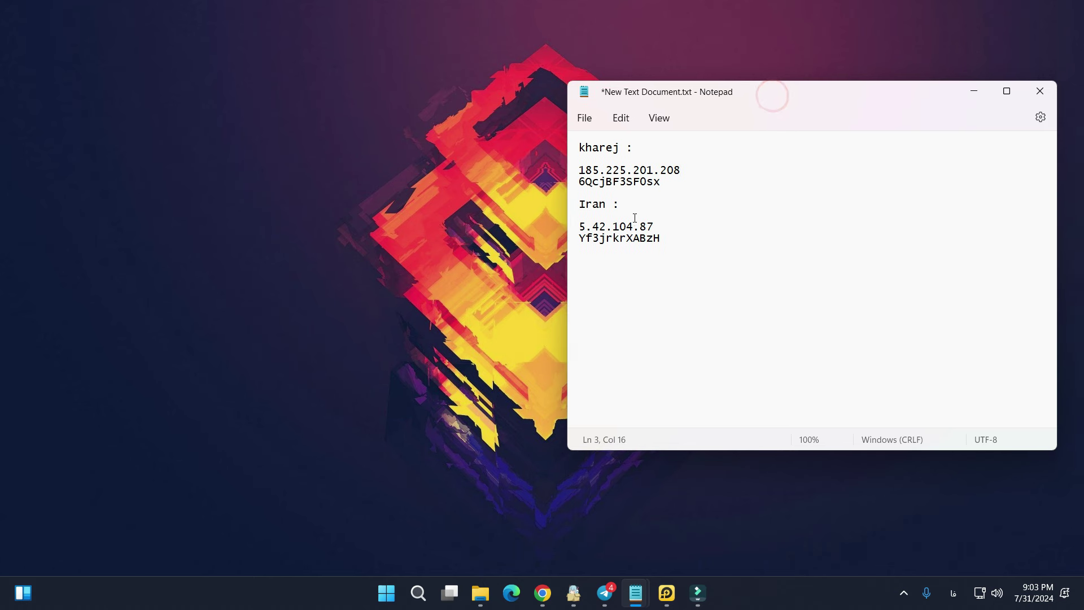
left_click_drag(668, 240, 578, 203)
left_click(653, 226)
double_click(653, 226)
right_click(590, 231)
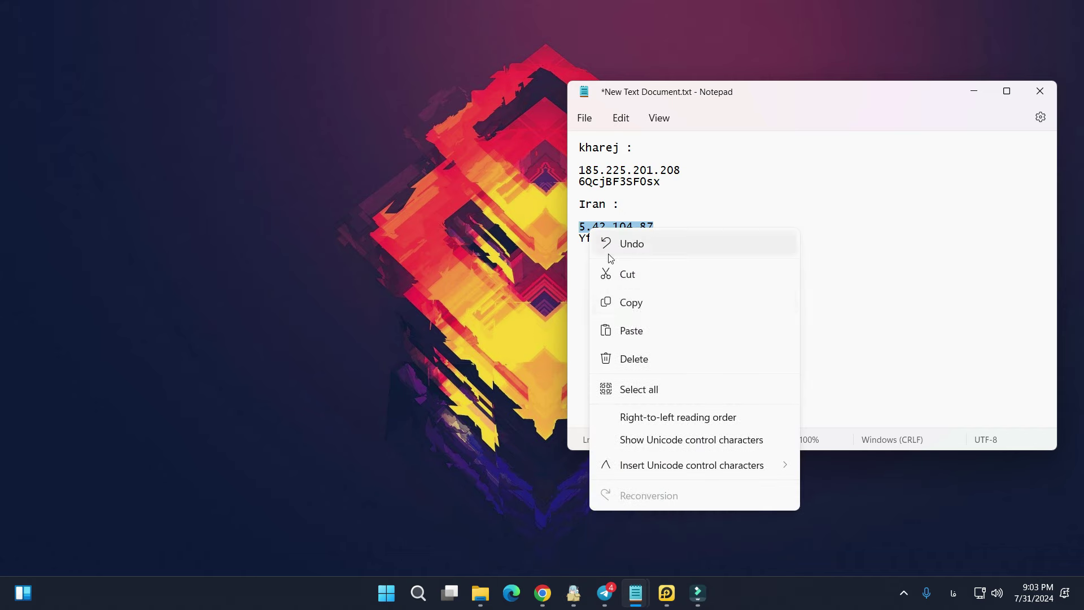
left_click(629, 302)
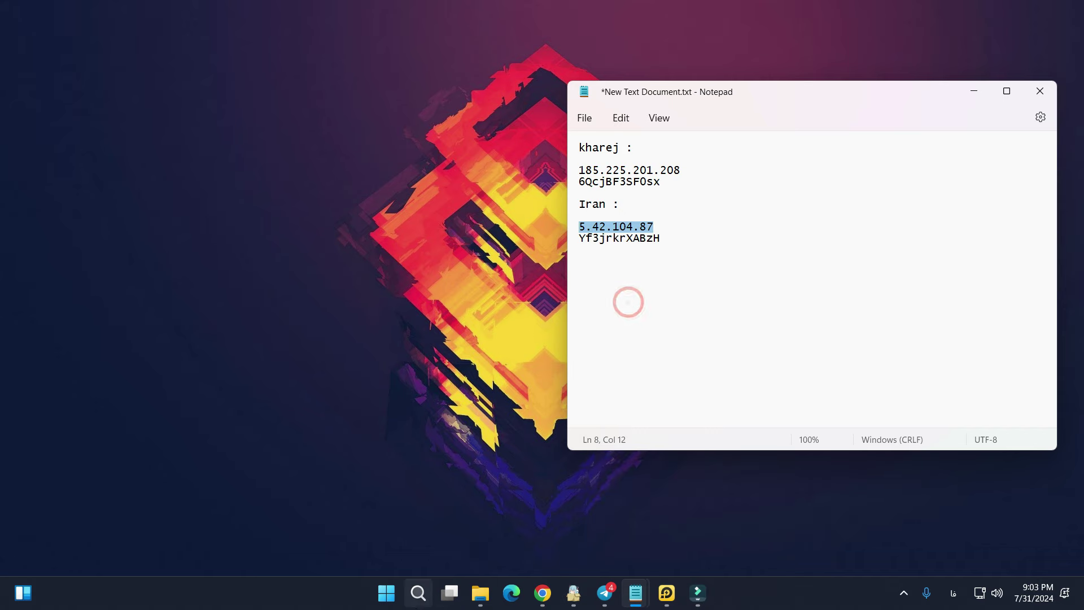
Step: Launch PuTTY and open an SSH session to the Iran server at 5.42.104.87 on port 22
left_click(418, 593)
left_click(334, 164)
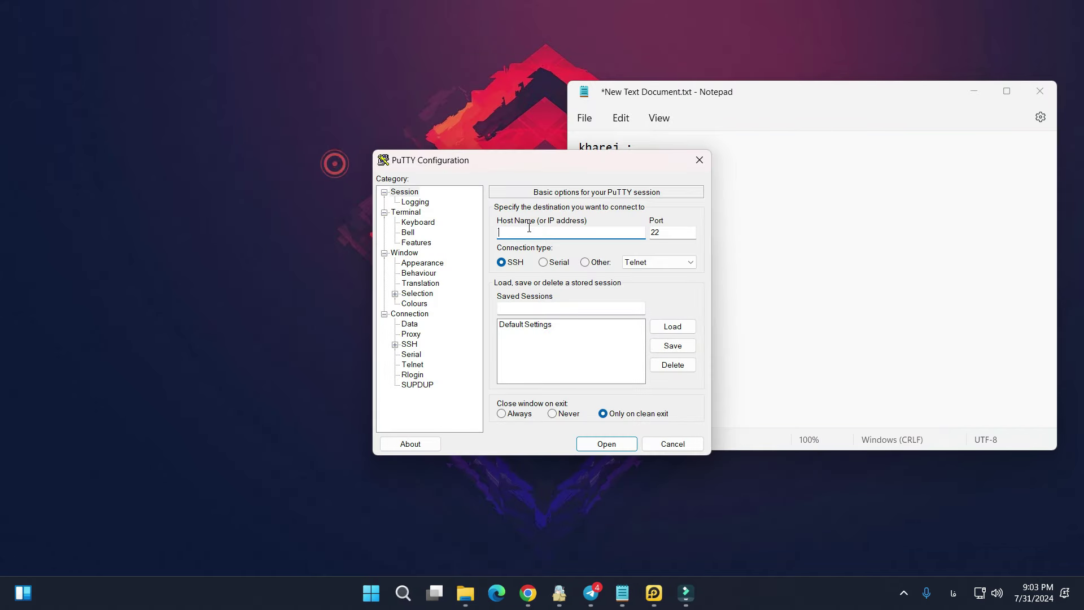
right_click(533, 234)
left_click(568, 295)
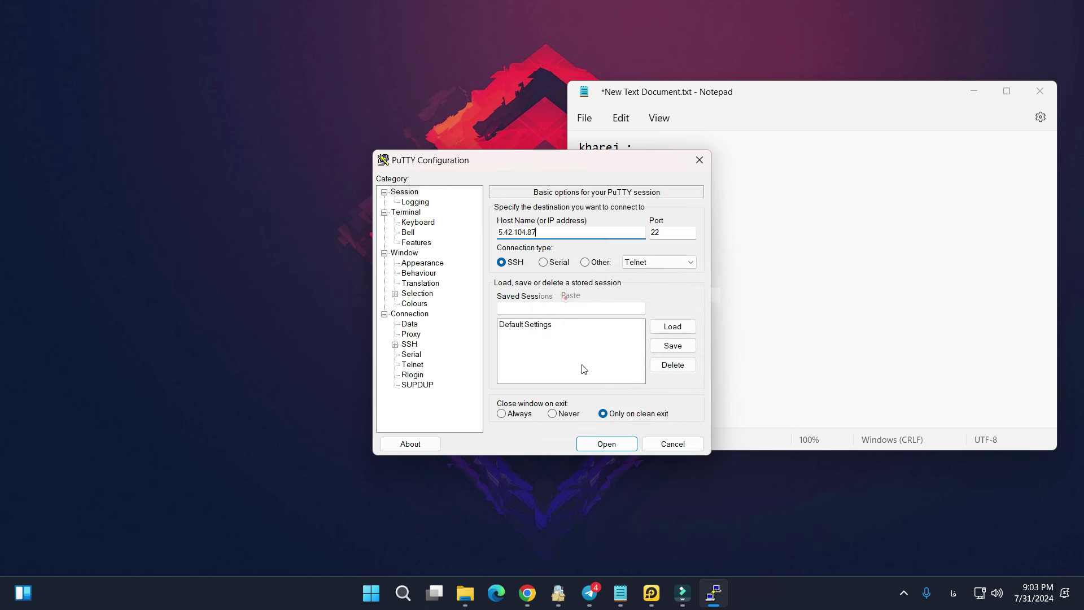
left_click(606, 443)
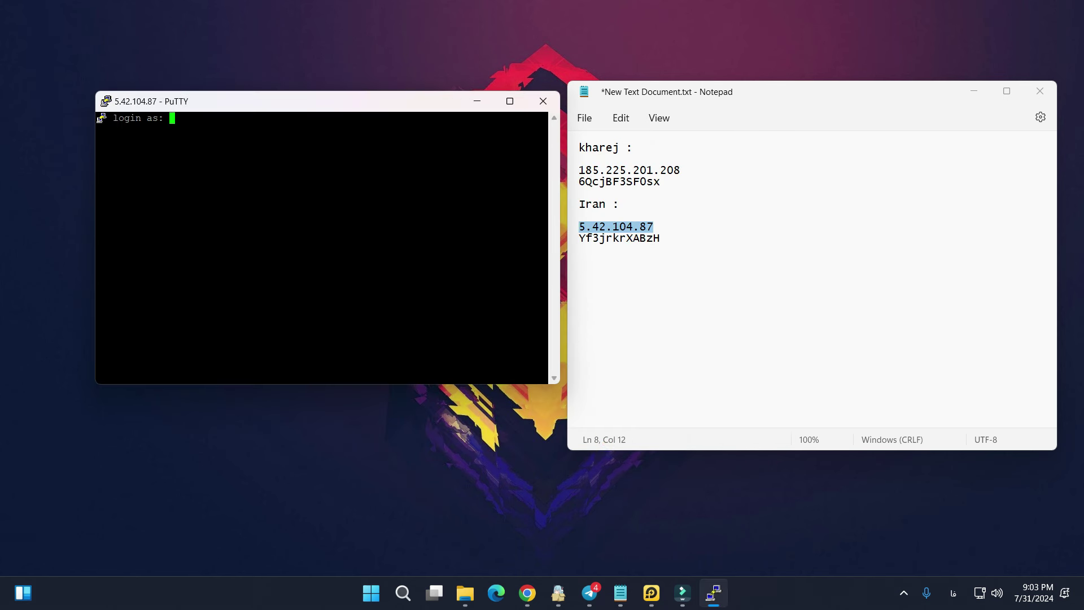
Step: Log in to the Iran server as root, pasting the account password from the Notepad document
key("alt+shift")
type("root")
key("Return")
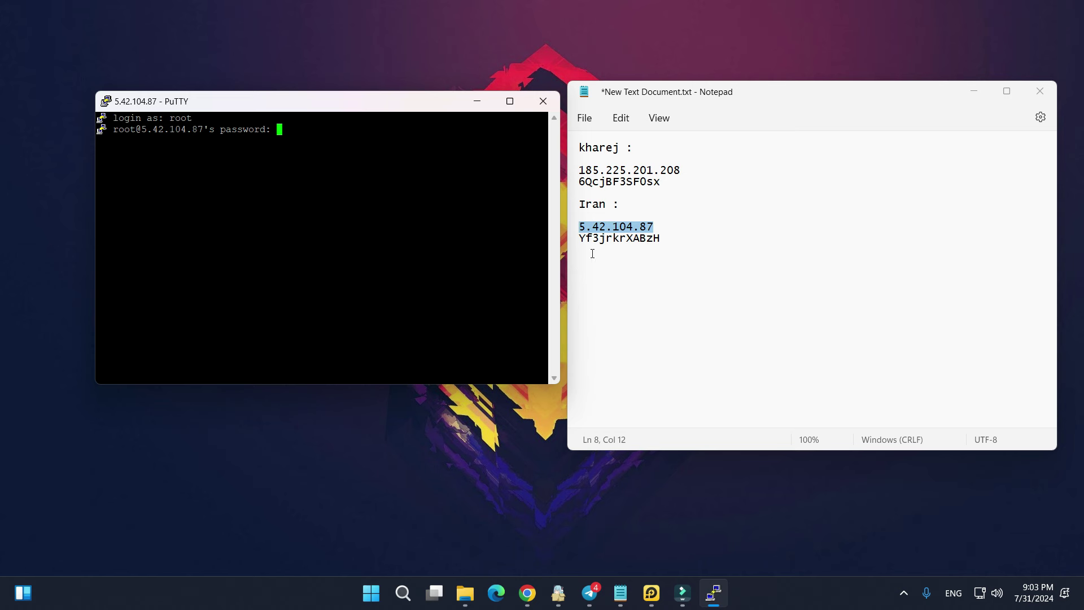
left_click_drag(660, 240, 579, 240)
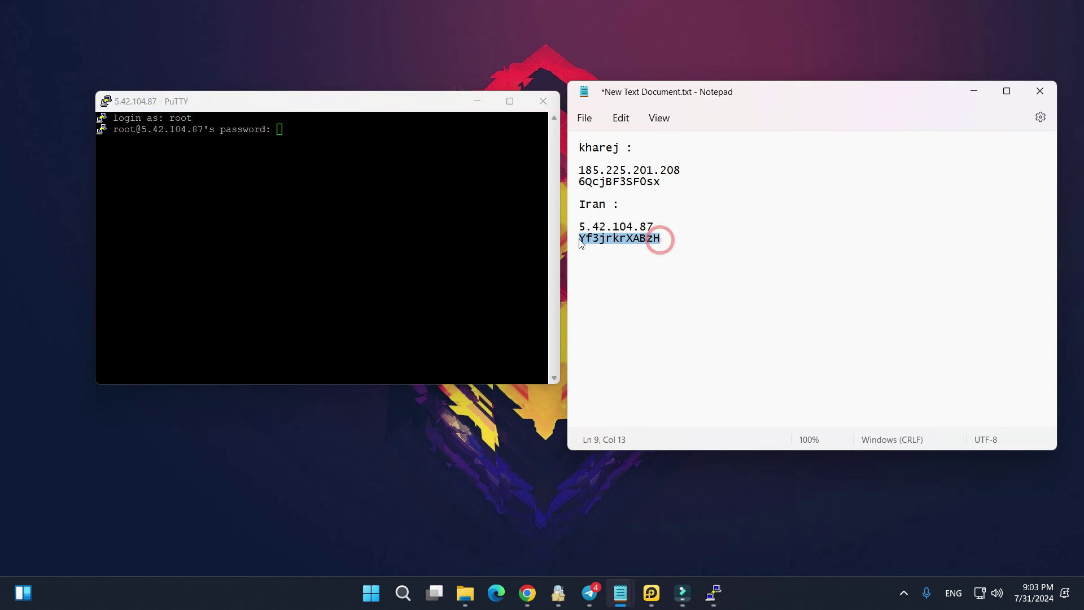
right_click(589, 247)
left_click(614, 314)
left_click_drag(310, 102, 289, 107)
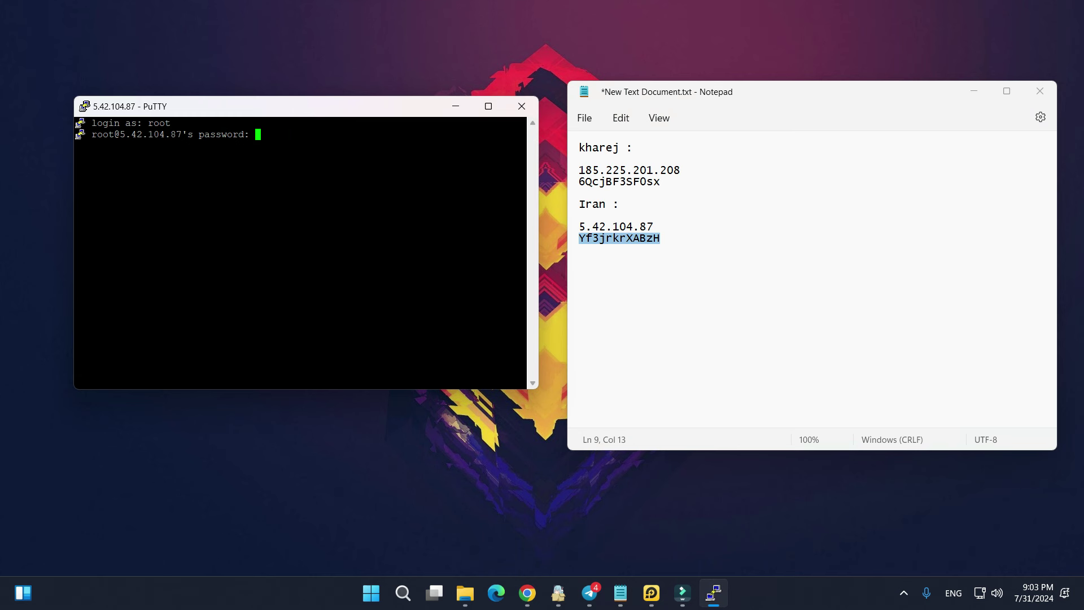
key("Return")
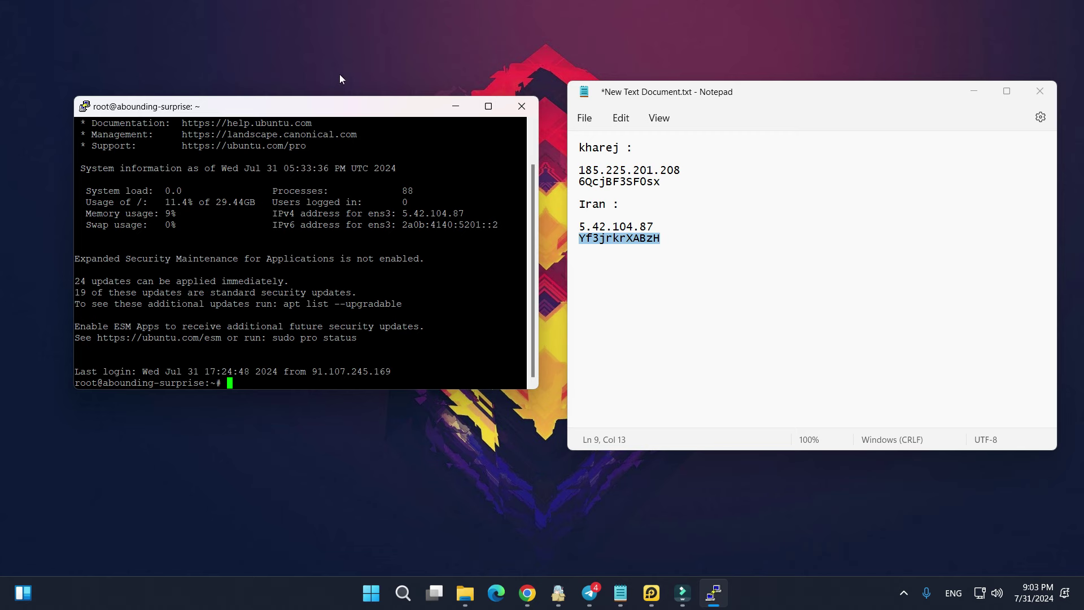
left_click_drag(306, 105, 315, 105)
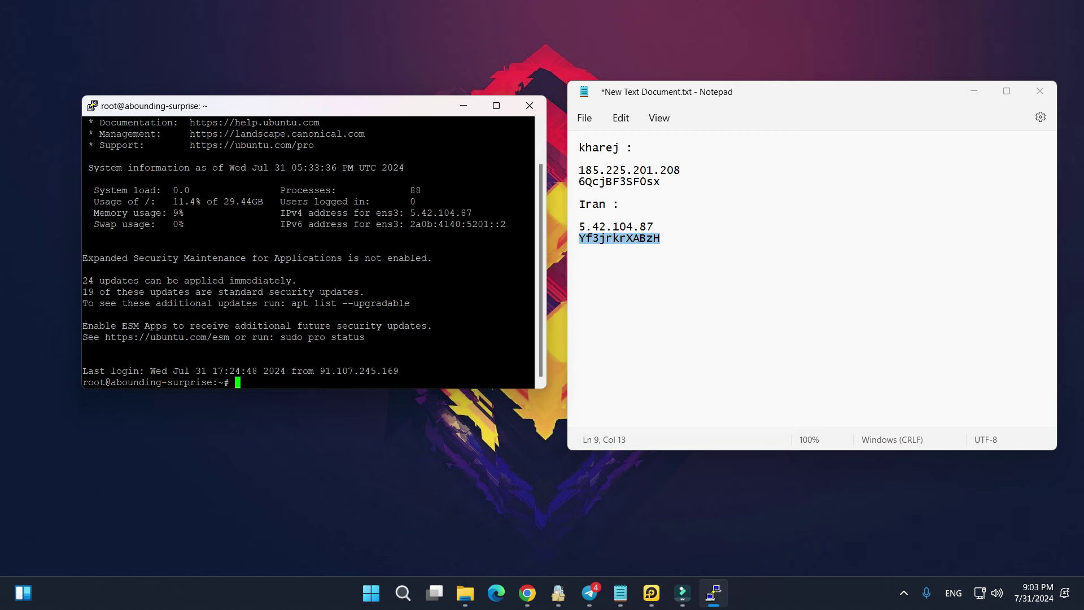
Step: Copy the gamingvpn.sh install command from the GitHub README in Chrome and run it in the Iran server's PuTTY session
left_click(527, 592)
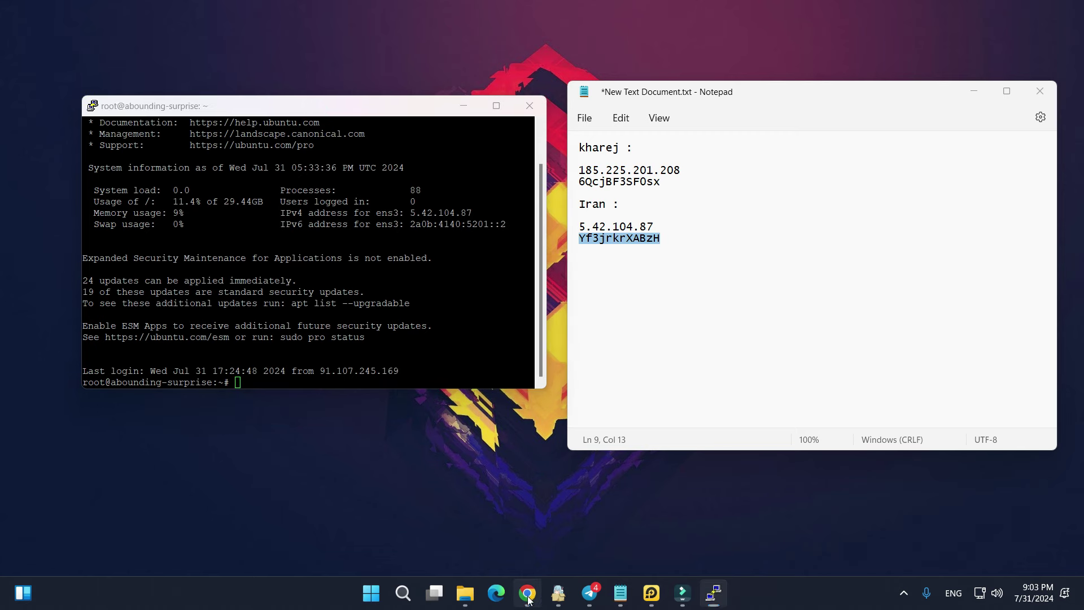
scroll(301, 156, "down", 2)
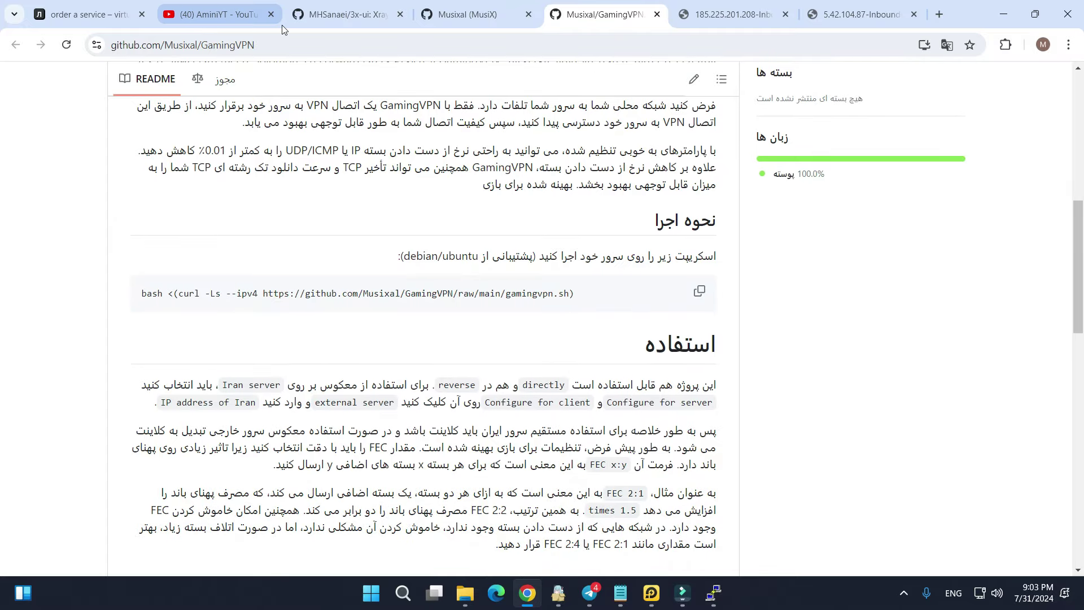
left_click(283, 42)
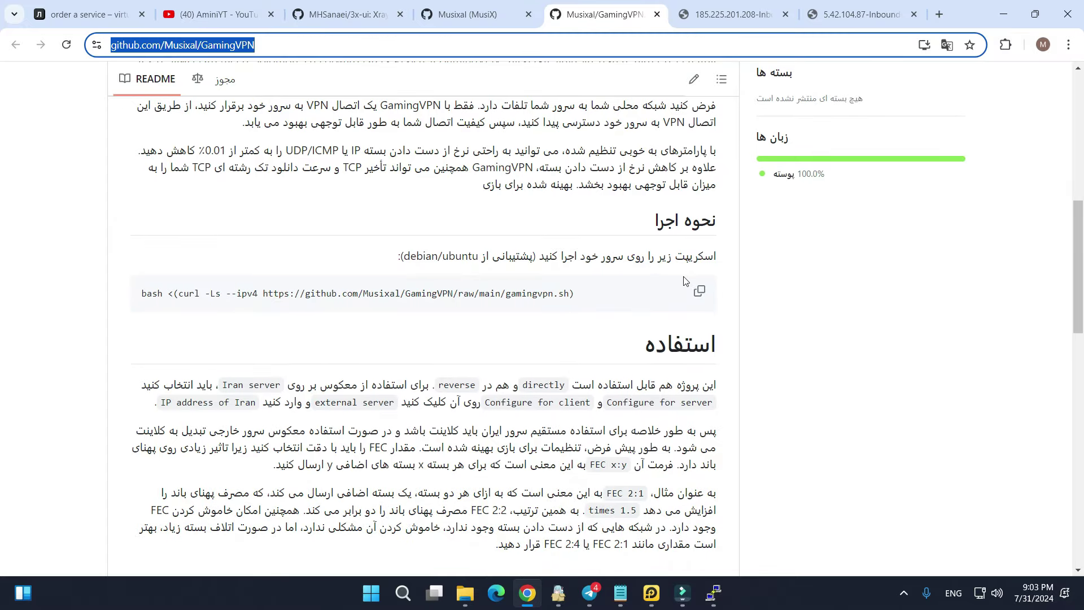
triple_click(583, 301)
left_click(583, 300)
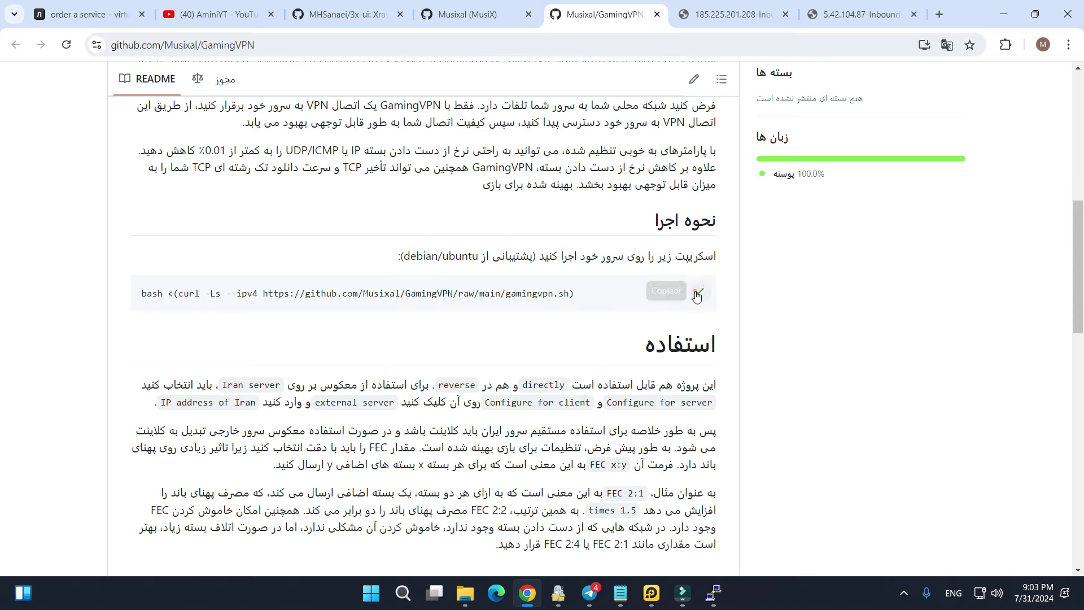
left_click(698, 293)
left_click(1003, 14)
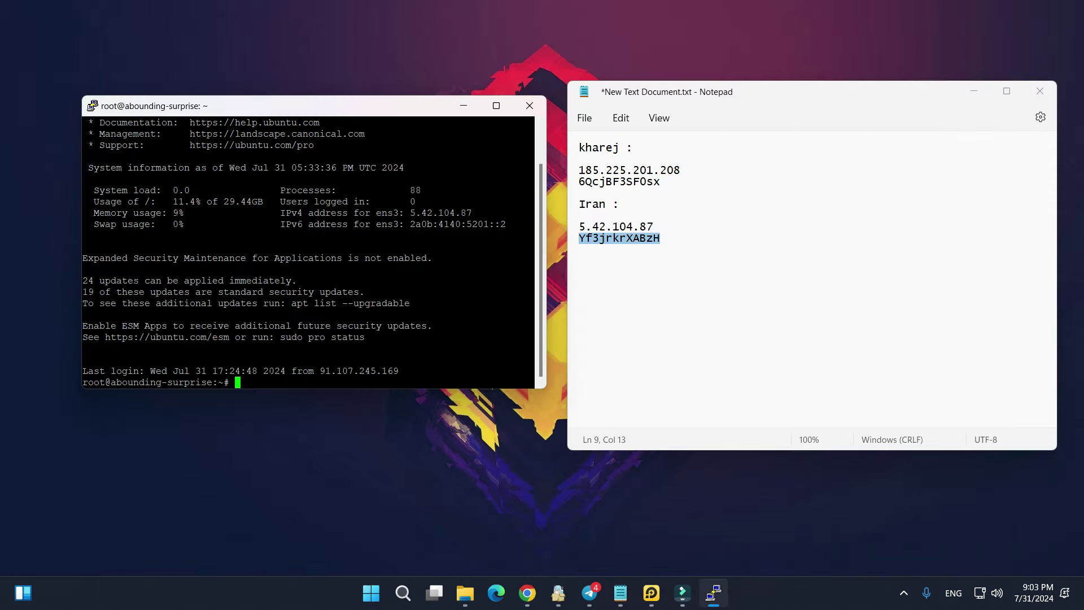
right_click(263, 381)
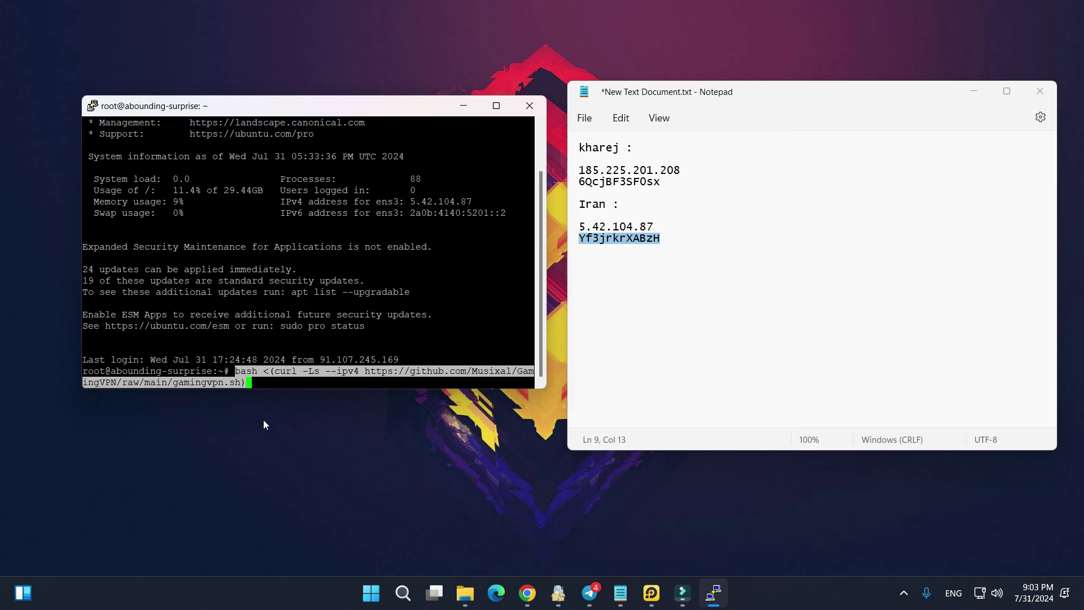
key("Return")
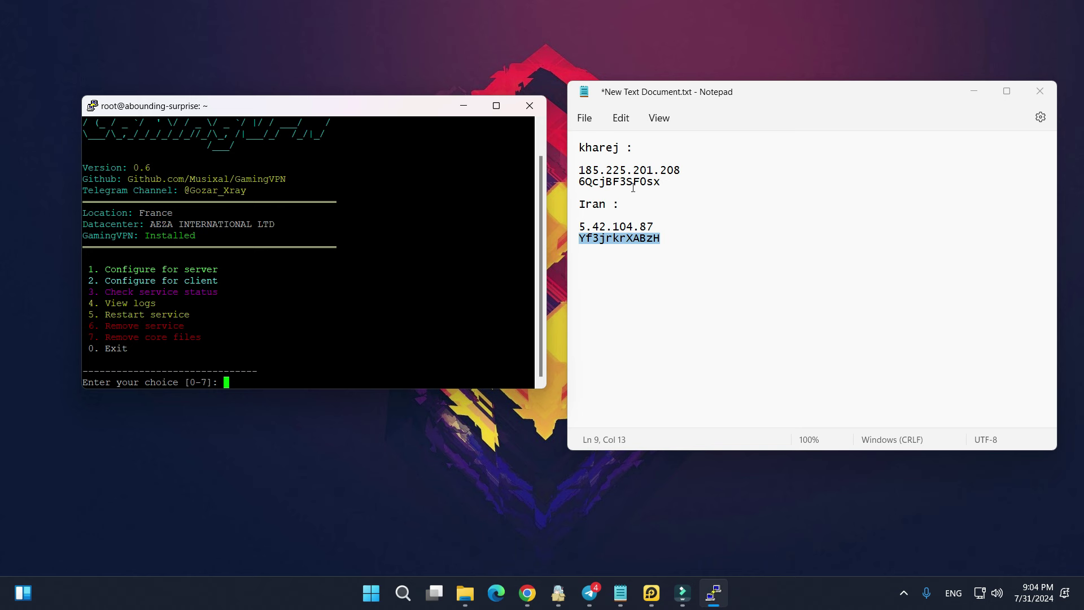
Step: Copy the kharej server's IP address, 185.225.201.208, from the Notepad document
left_click(664, 179)
double_click(662, 180)
left_click(681, 168)
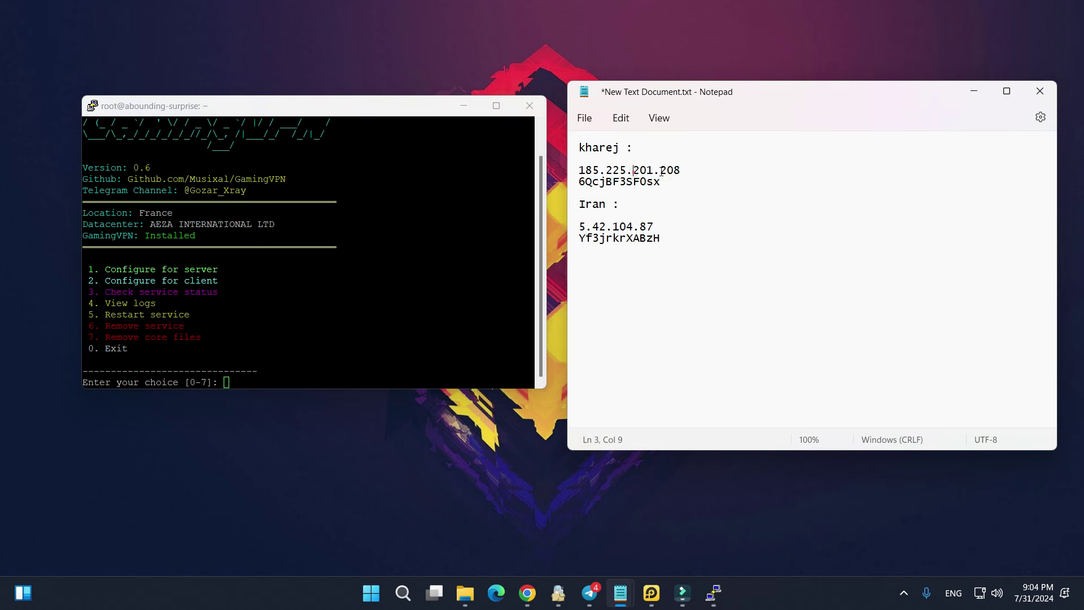
double_click(679, 169)
right_click(600, 169)
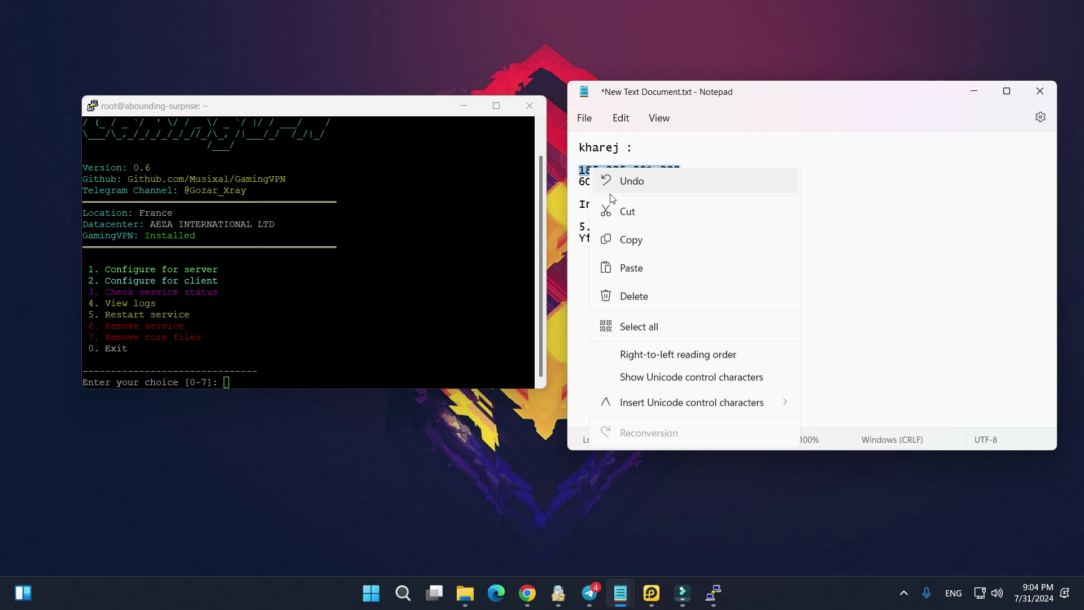
left_click(635, 243)
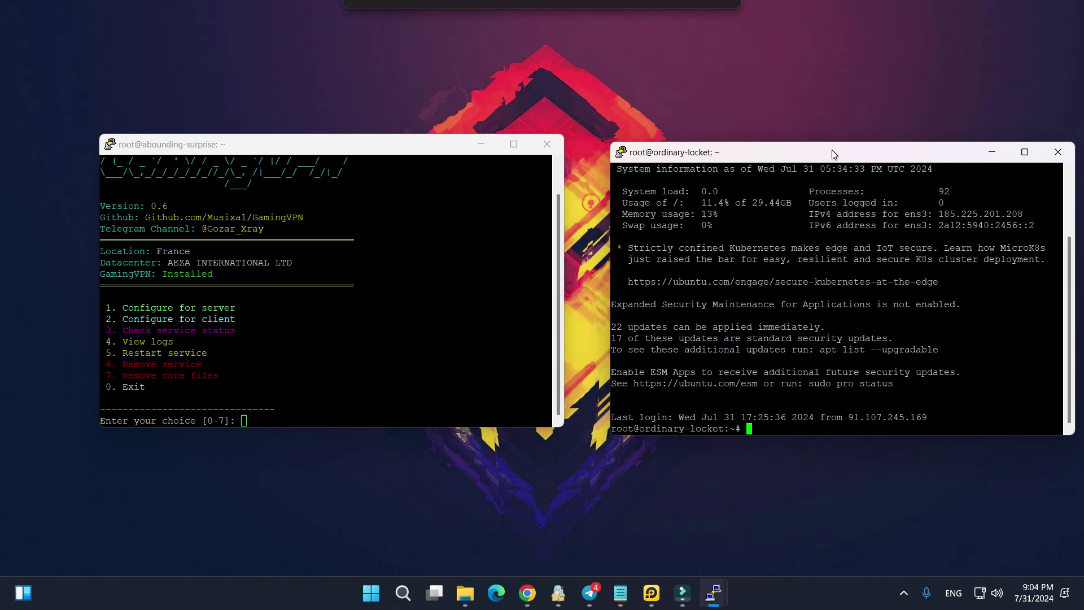
Step: Arrange the Iran and kharej server terminal windows side by side
left_click_drag(764, 148, 739, 148)
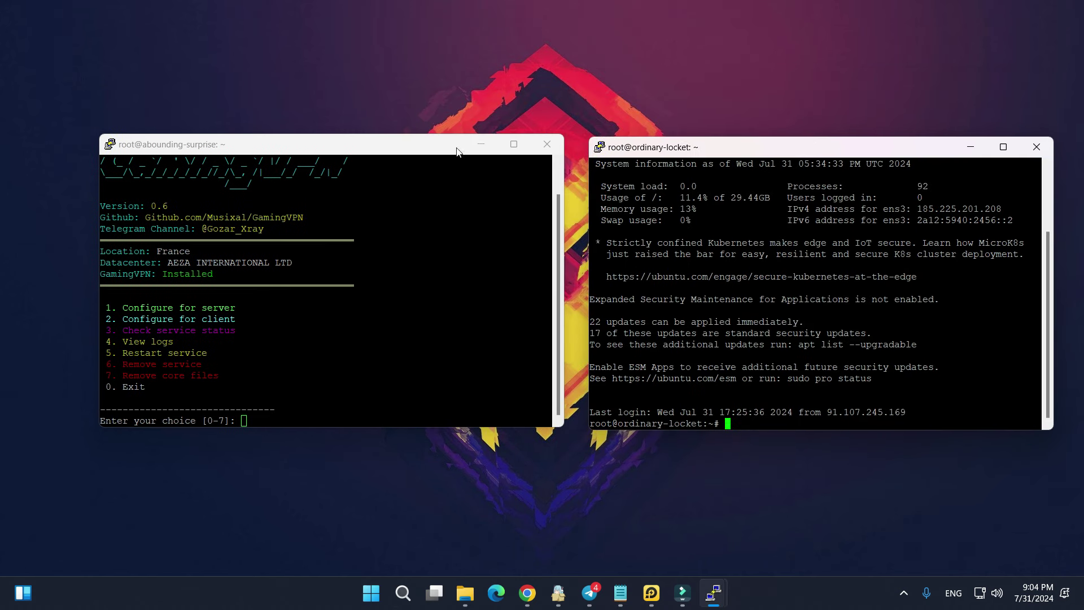
left_click_drag(407, 149, 389, 153)
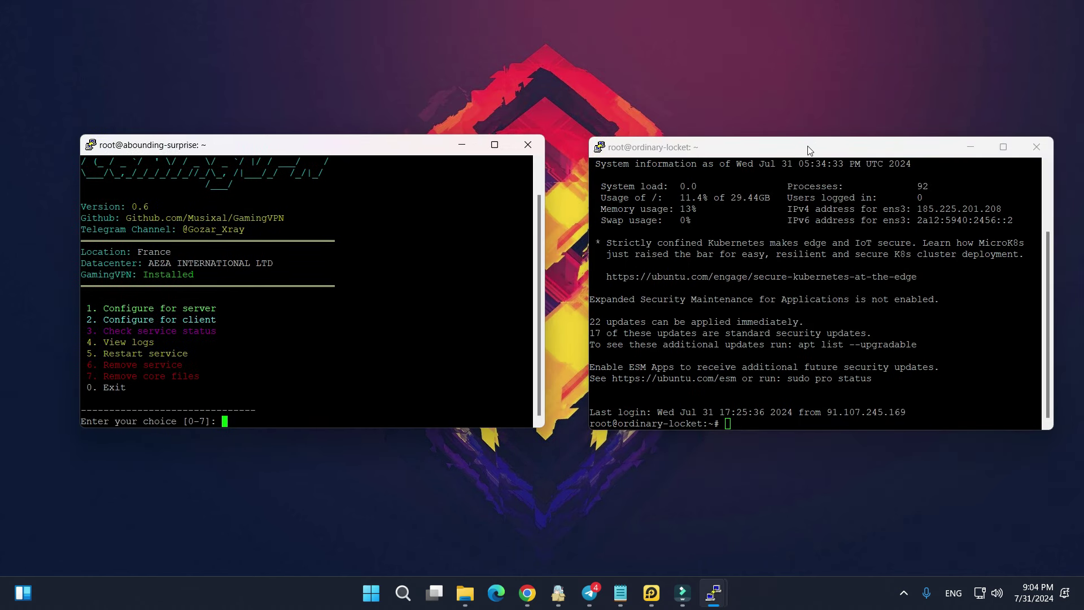
left_click_drag(808, 149, 796, 146)
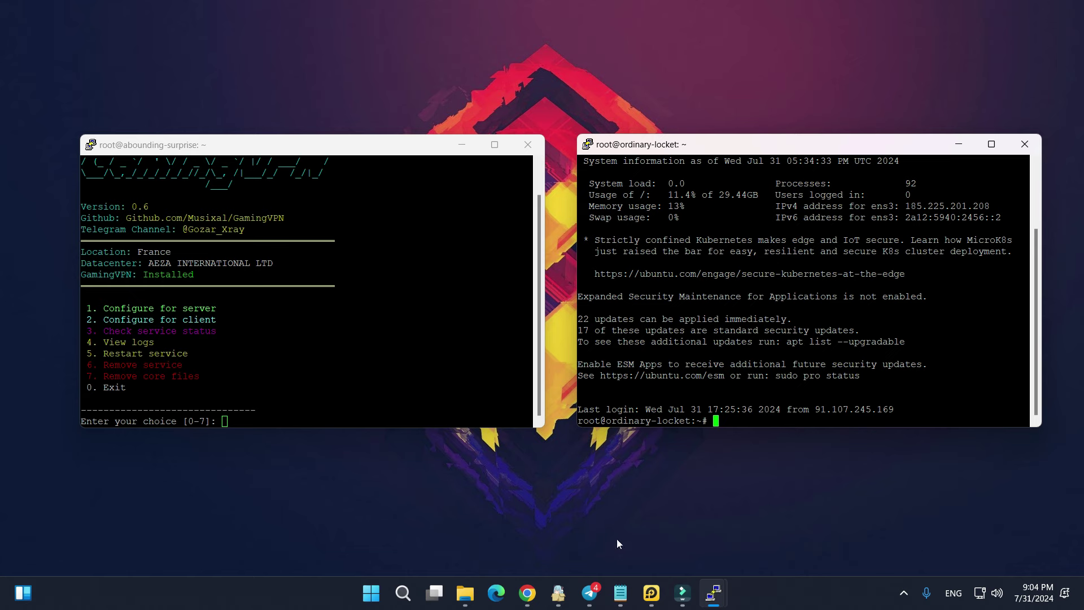
Step: Copy the gamingvpn.sh install command from the GitHub README again and run it in the kharej server's PuTTY session
key("alt+Tab")
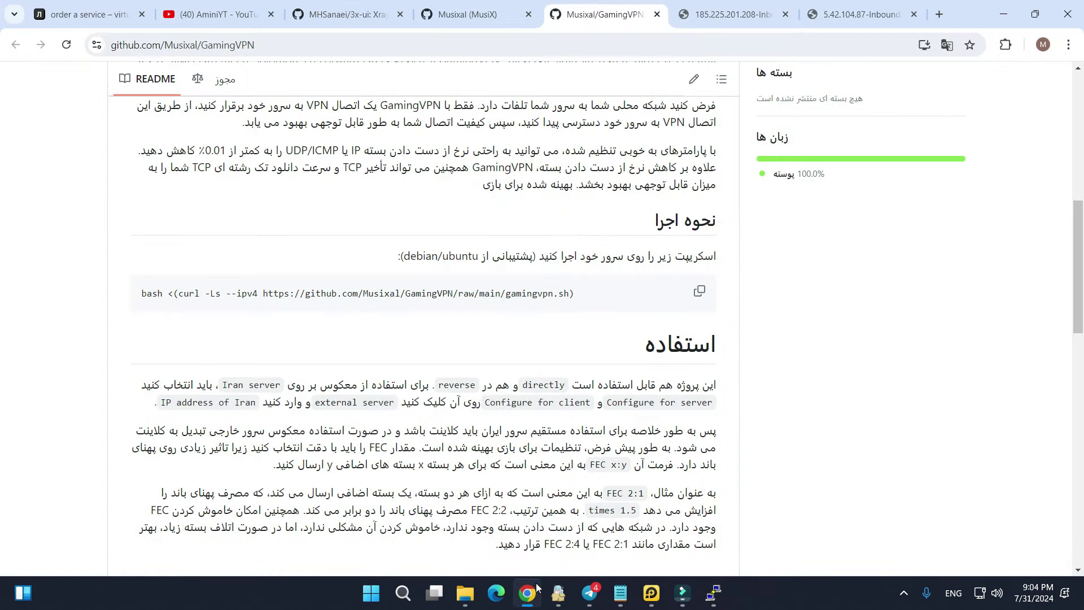
left_click(698, 288)
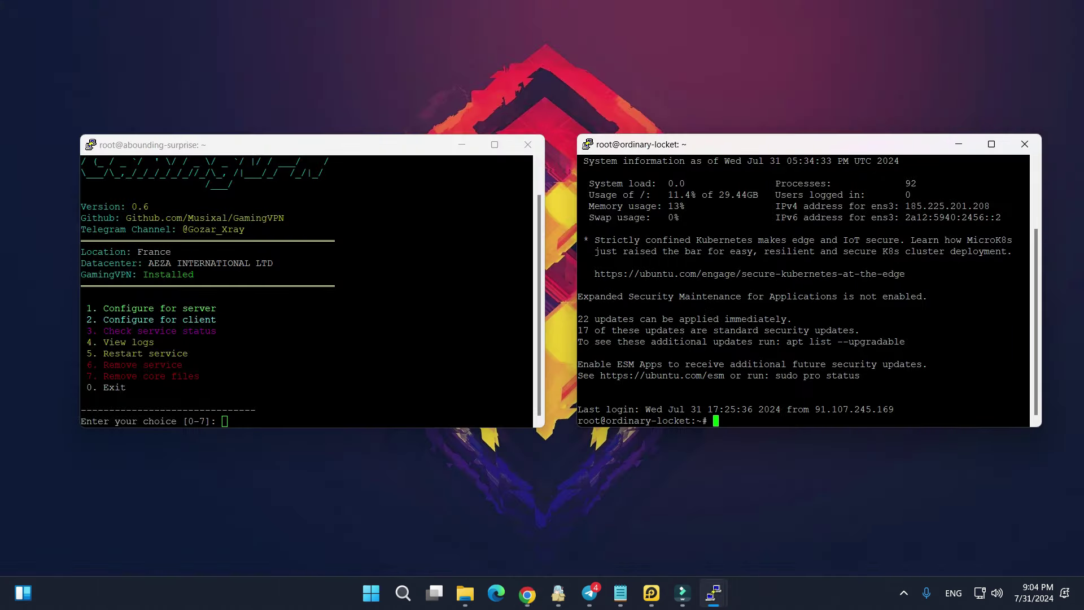
left_click(1003, 15)
right_click(754, 413)
key("Return")
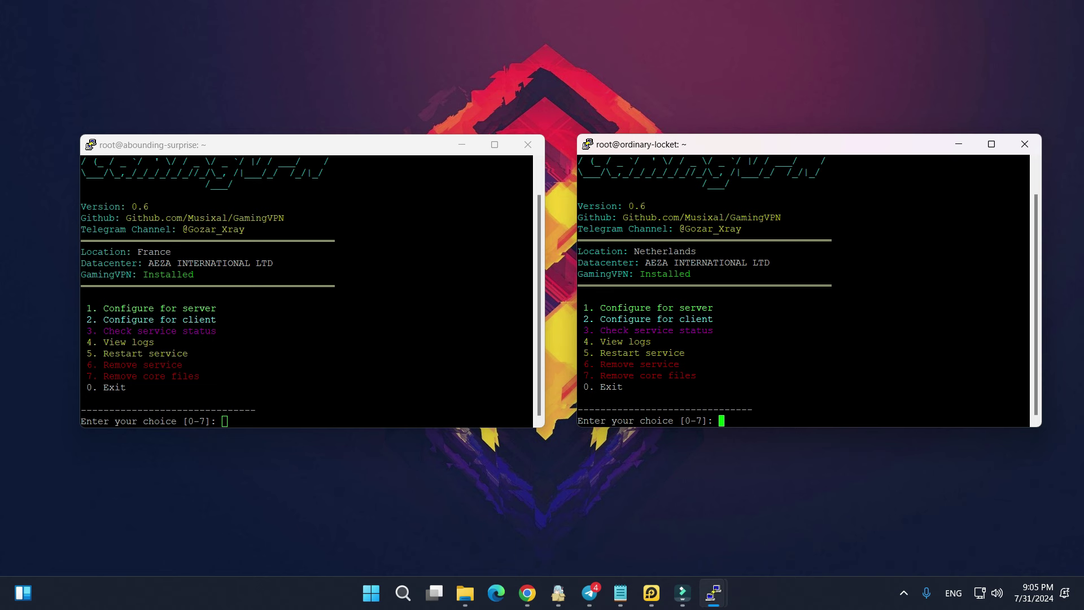
Step: Align the two terminal windows and highlight the Configure for server option in the kharej server's GamingVPN menu
left_click_drag(734, 145, 726, 143)
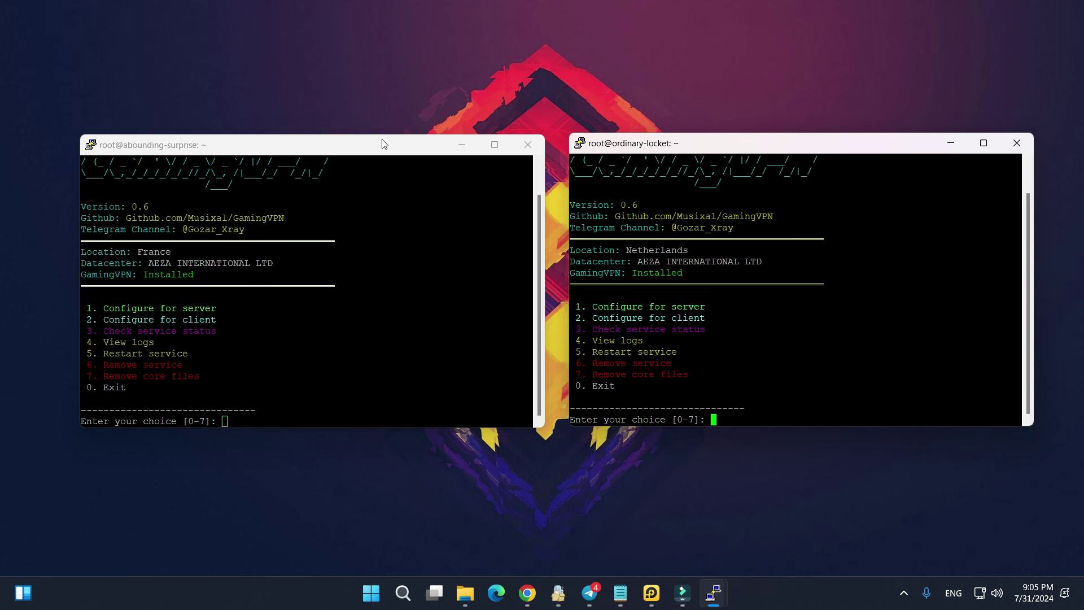
left_click_drag(379, 144, 383, 147)
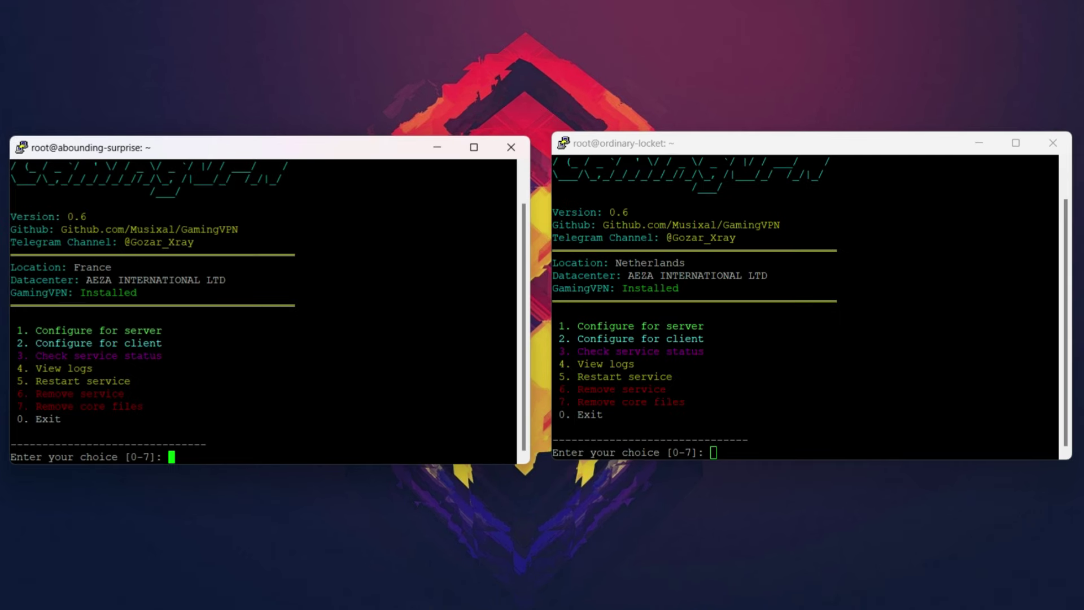
left_click_drag(559, 326, 703, 325)
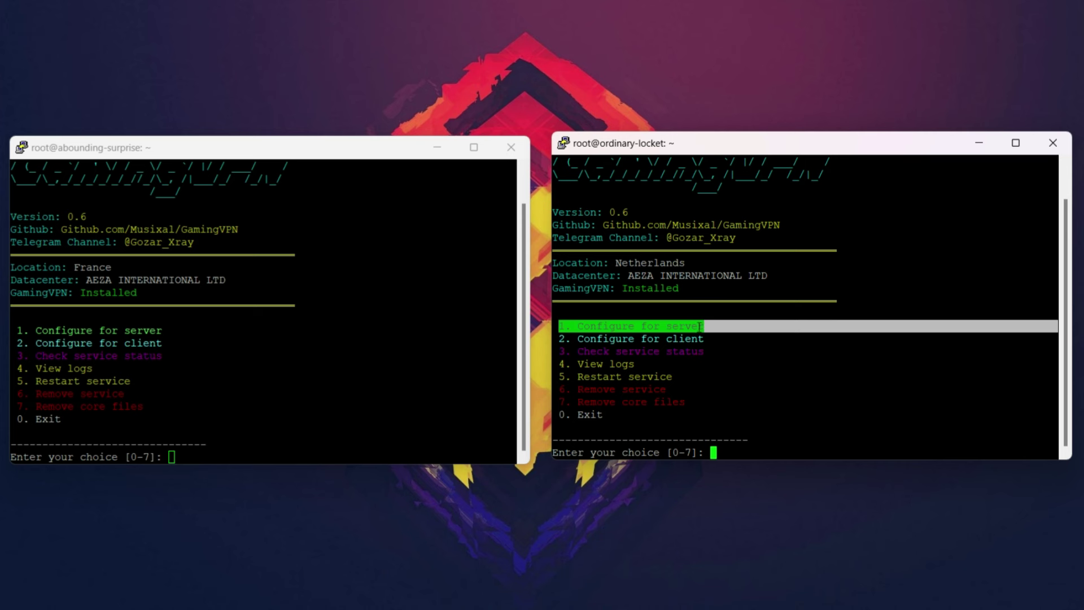
Step: Compare the Configure for server and Configure for client options in the two servers' GamingVPN menus
left_click(726, 453)
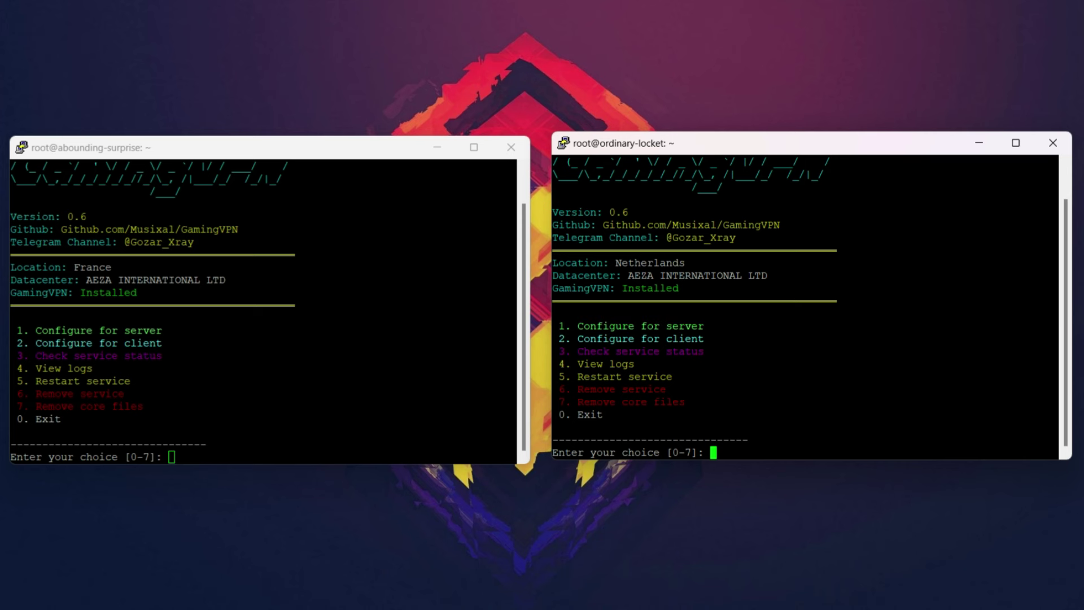
left_click_drag(17, 343, 162, 343)
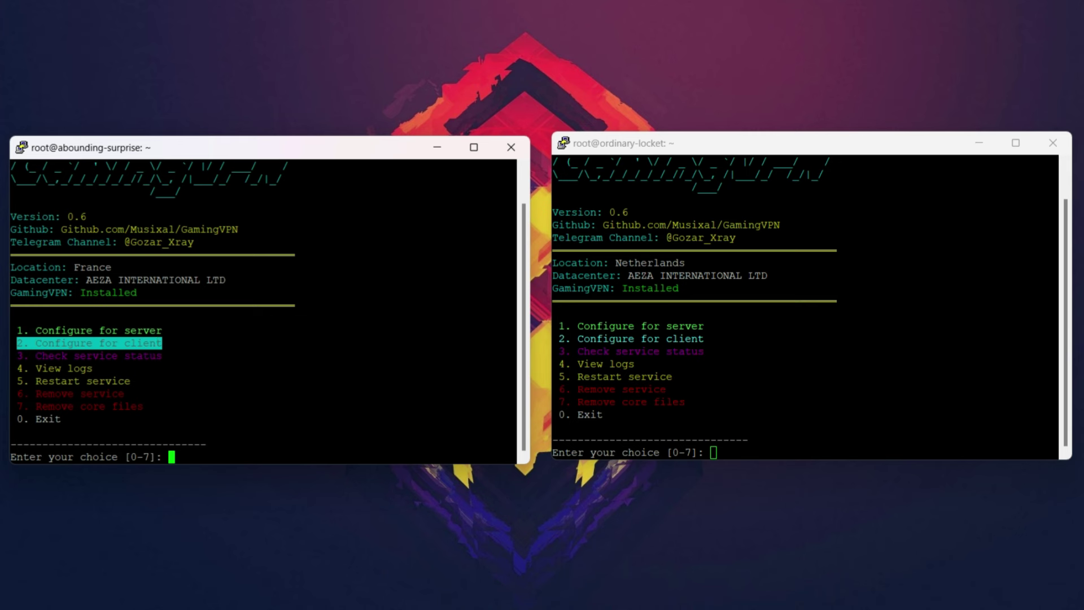
left_click(192, 452)
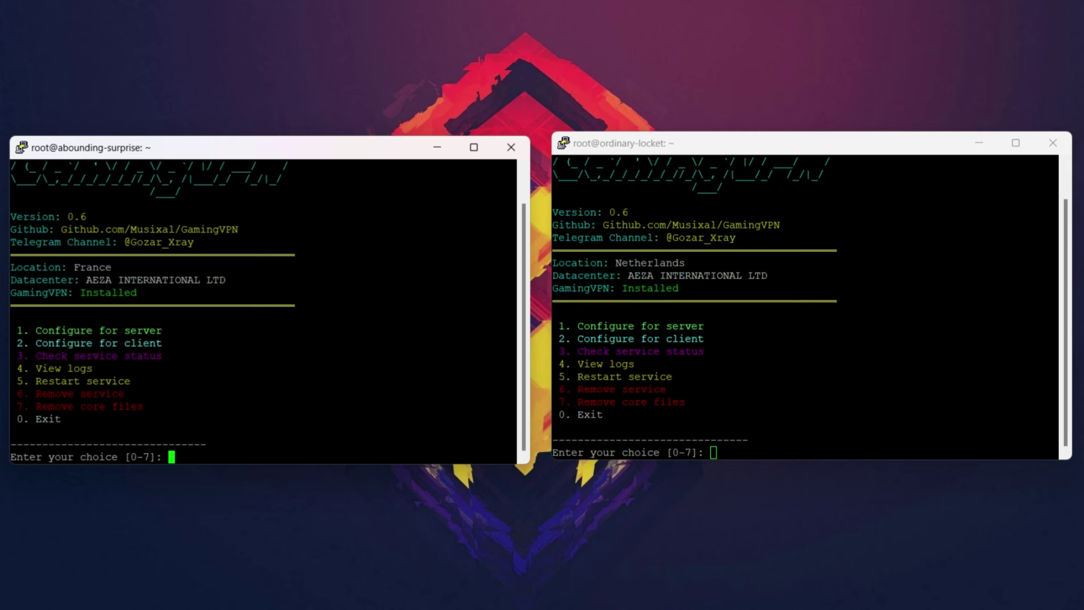
left_click_drag(18, 330, 149, 330)
left_click(186, 456)
left_click_drag(685, 351, 585, 338)
left_click(585, 338)
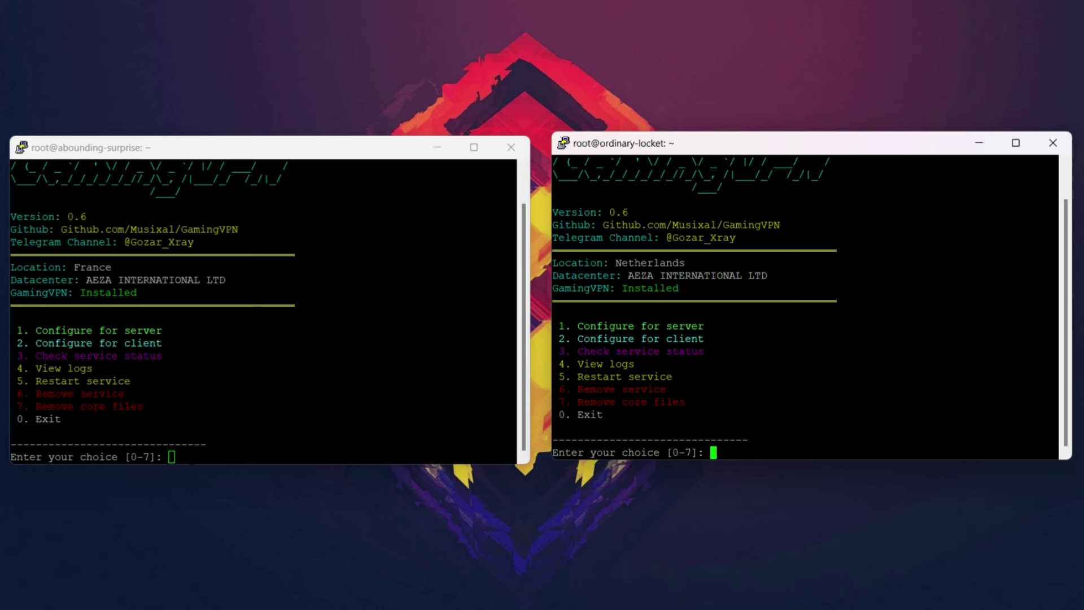
key("alt+Tab")
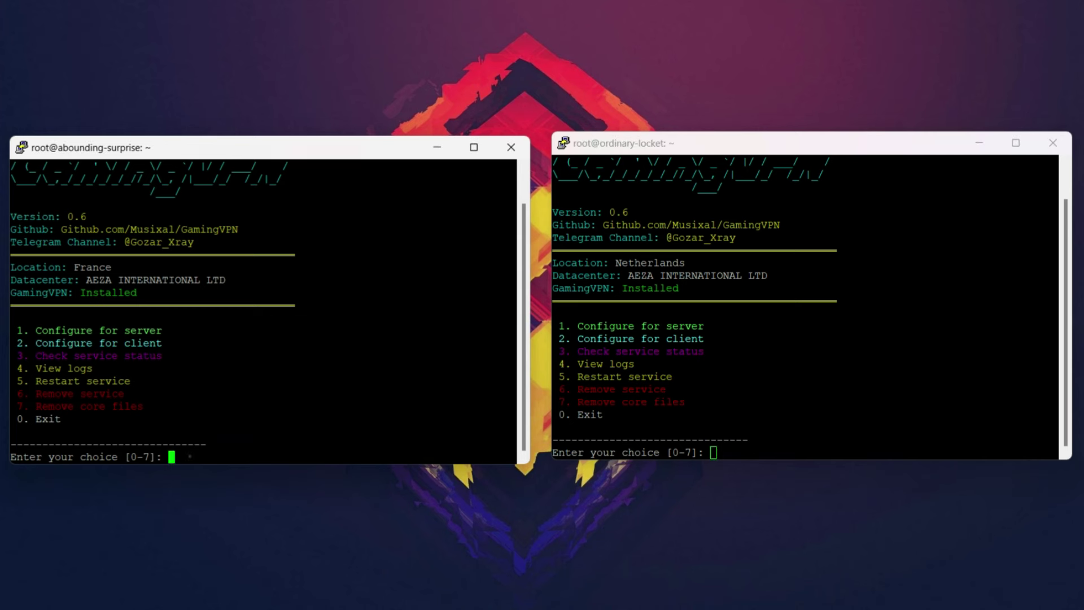
Step: Start Configure for server in the Iran server's GamingVPN menu and accept the default tunnel port 4096
left_click(189, 456)
type("1")
key("Return")
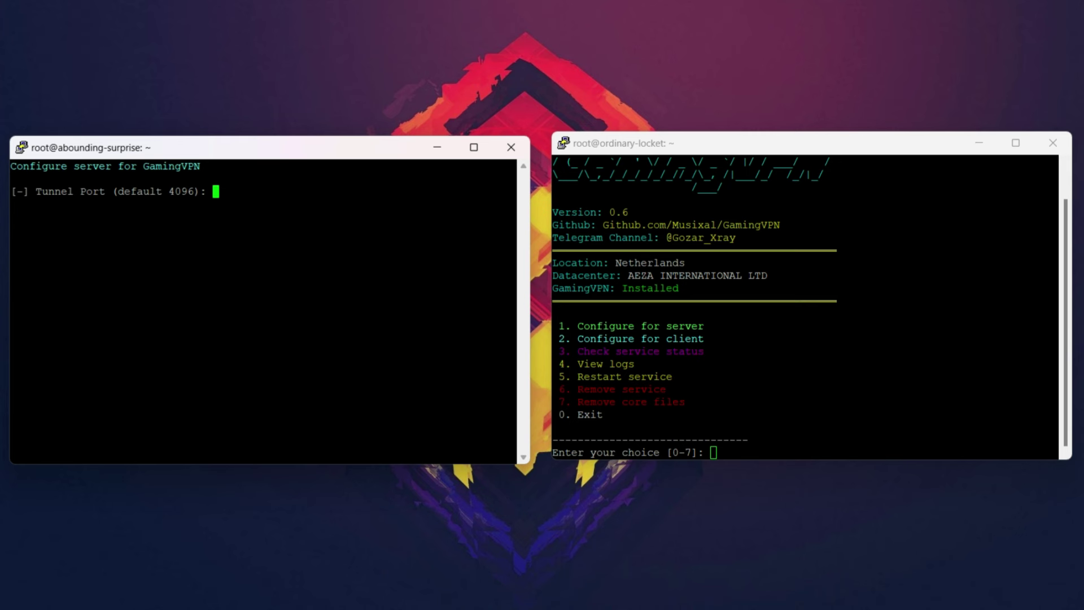
key("Return")
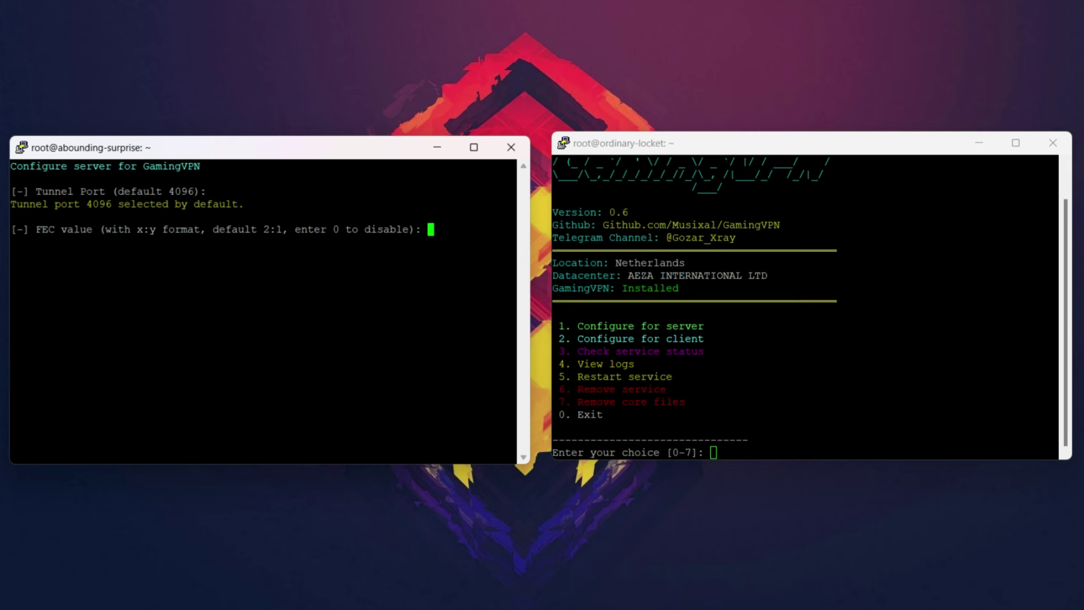
left_click_drag(133, 229, 154, 229)
left_click(275, 230)
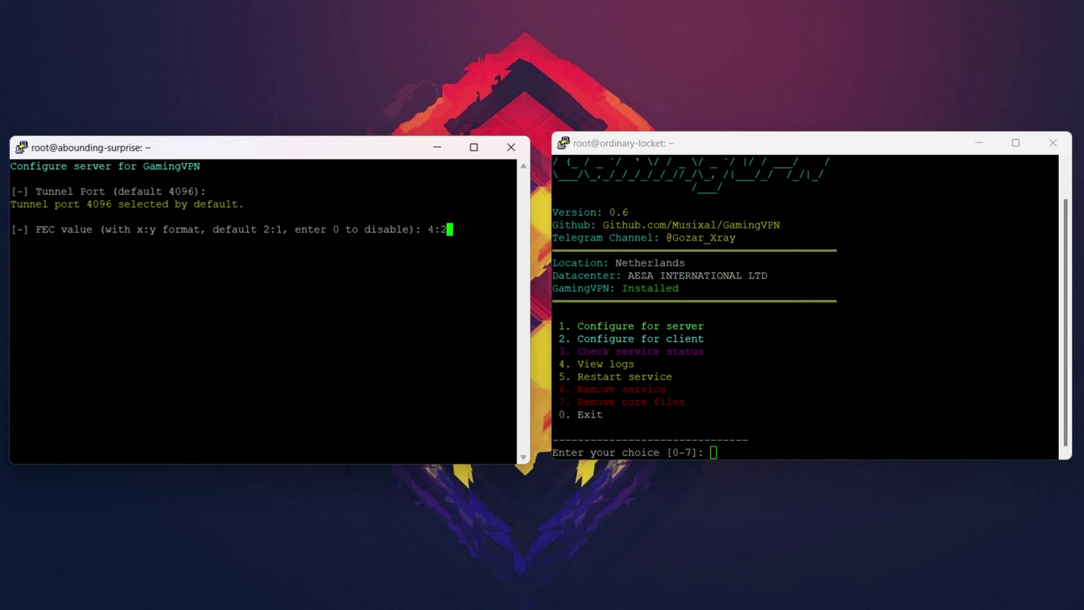
left_click(430, 229)
left_click_drag(442, 230, 515, 229)
left_click(447, 230)
left_click_drag(620, 151, 615, 150)
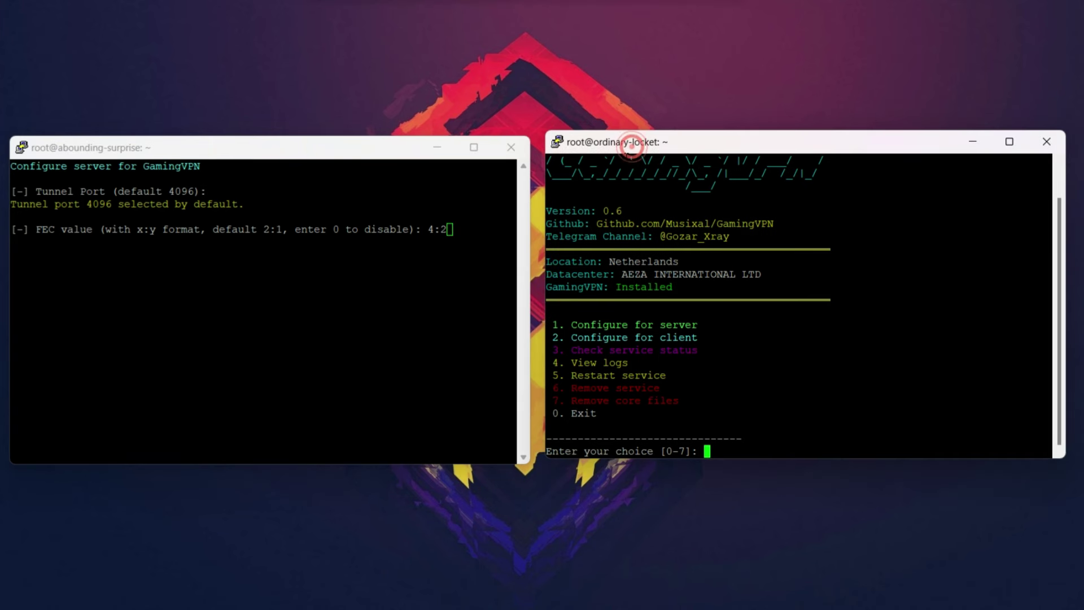
key("alt+Tab")
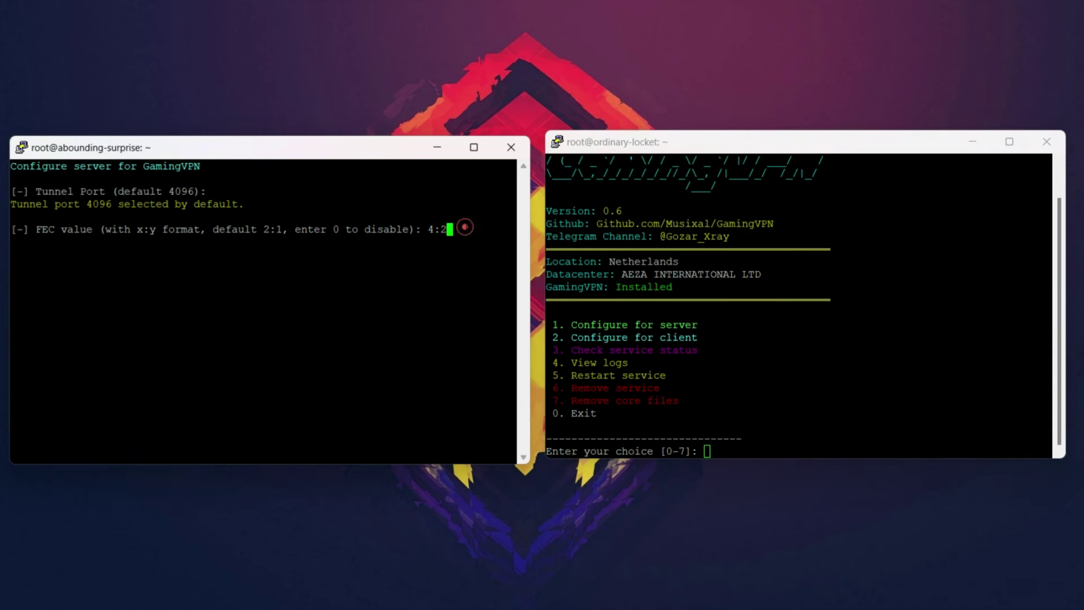
key("BackSpace")
key("BackSpace")
key("BackSpace")
Step: Set the Iran server's FEC value to 2:1 and accept the default subnet address 10.22.22.0
type("2:1")
key("Return")
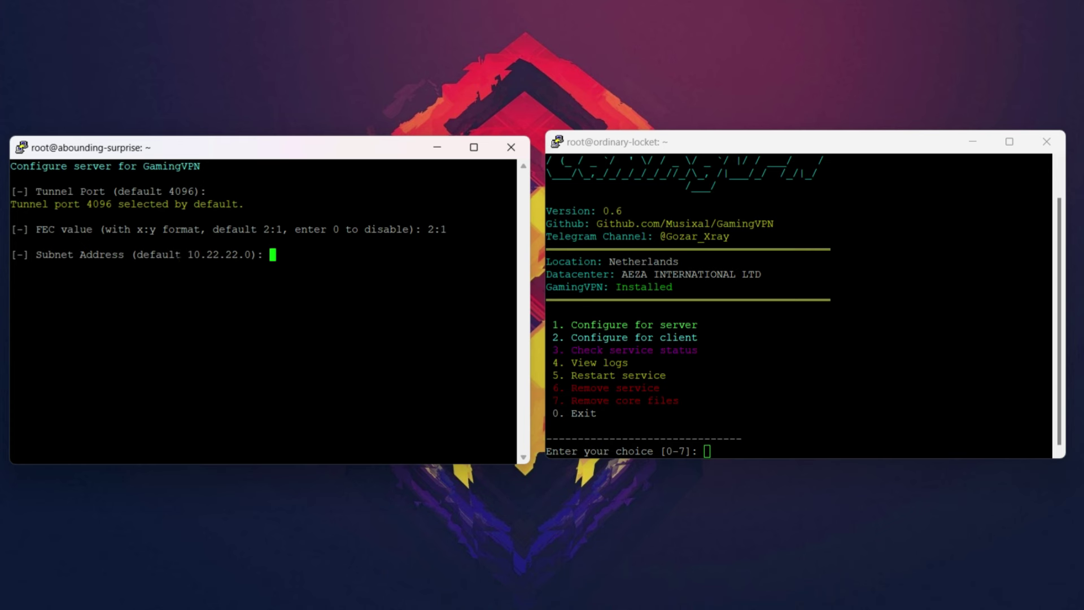
double_click(194, 255)
right_click(276, 255)
key("Return")
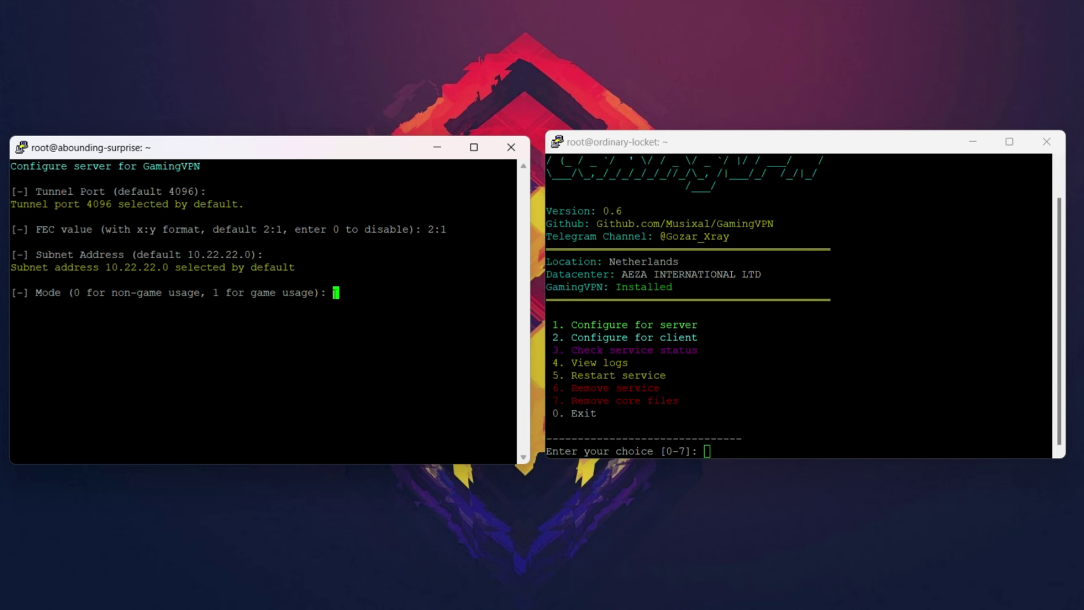
Step: Set the Iran server's mode to 1 for game usage and return to the GamingVPN menu
type("1")
key("Return")
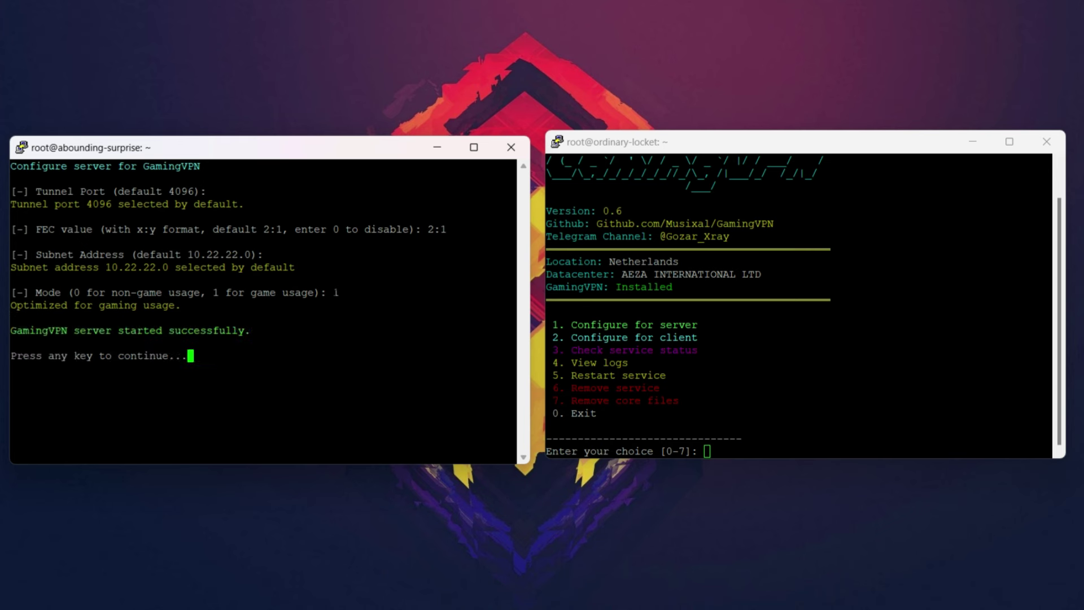
key("Return")
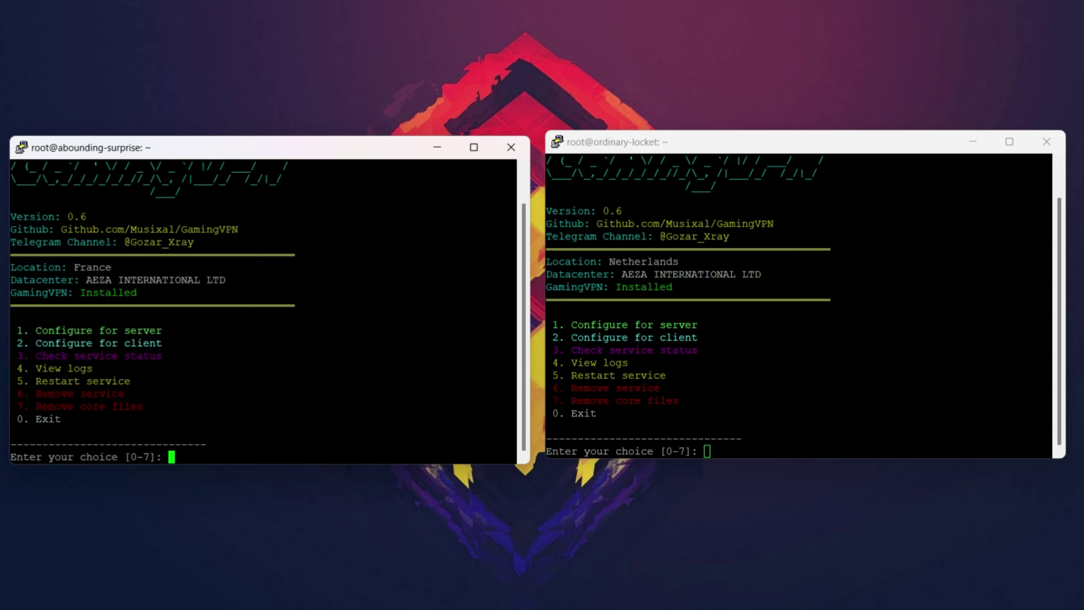
Step: View the GamingVPN logs on the Iran server and exit to the shell prompt
type("4")
key("Return")
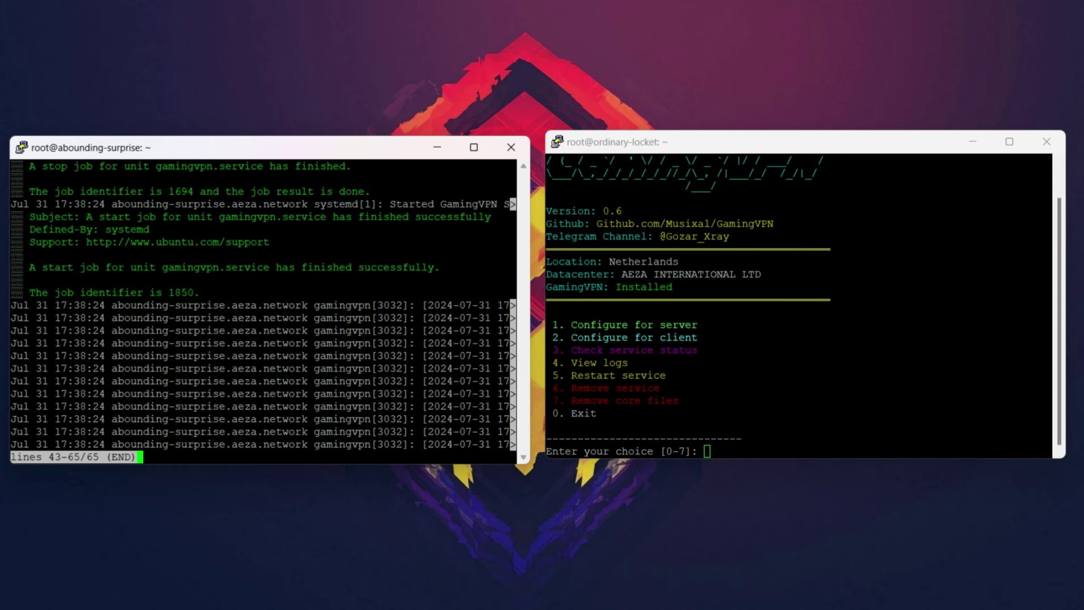
key("ctrl+c")
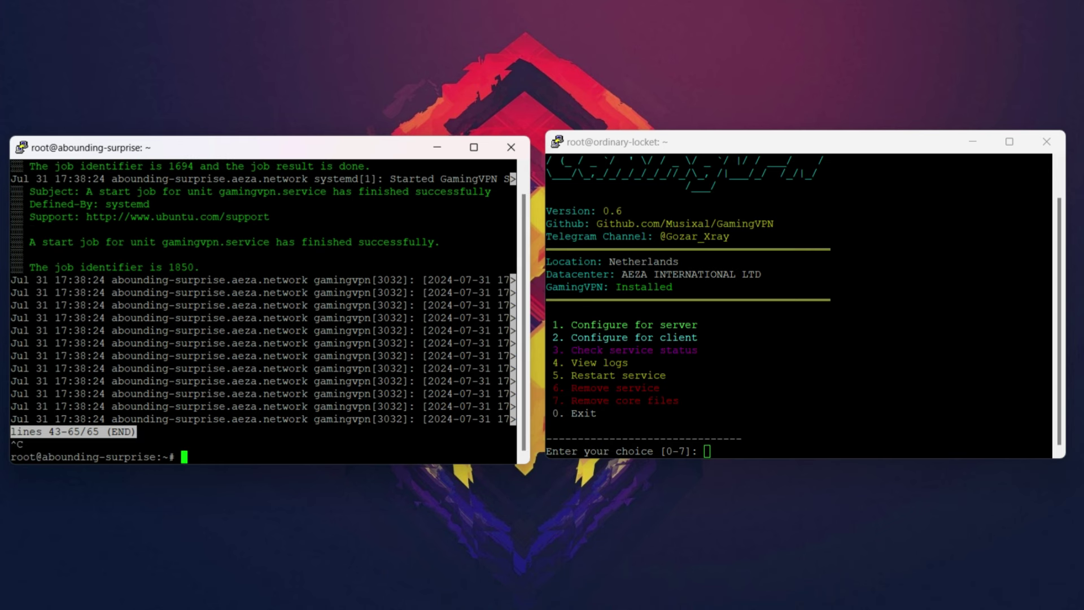
Step: Start Configure for client in the kharej server's GamingVPN menu
left_click_drag(681, 145, 679, 148)
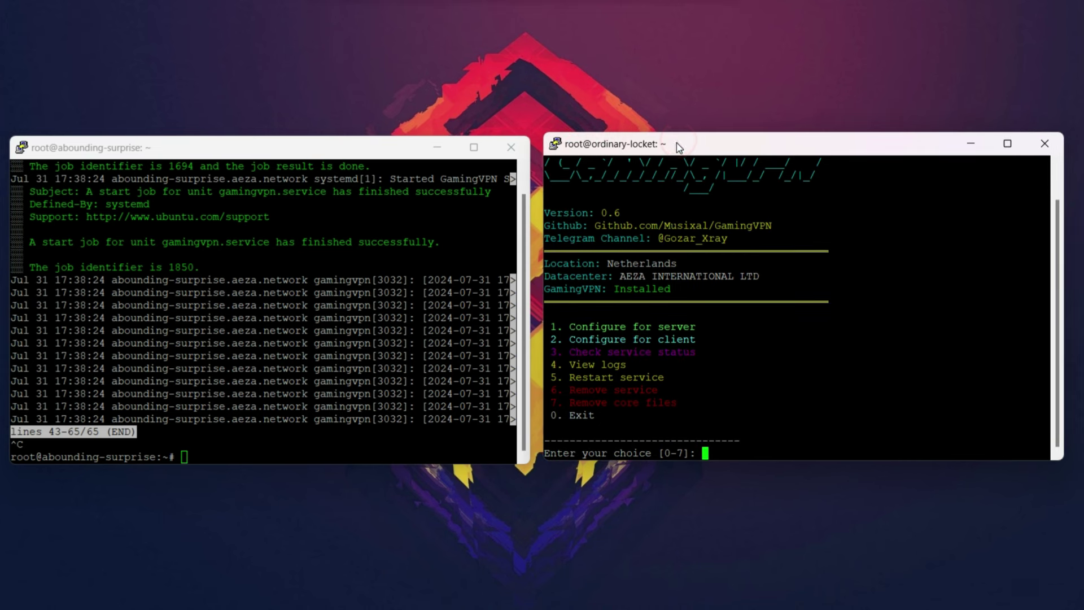
left_click(725, 452)
type("2")
key("Return")
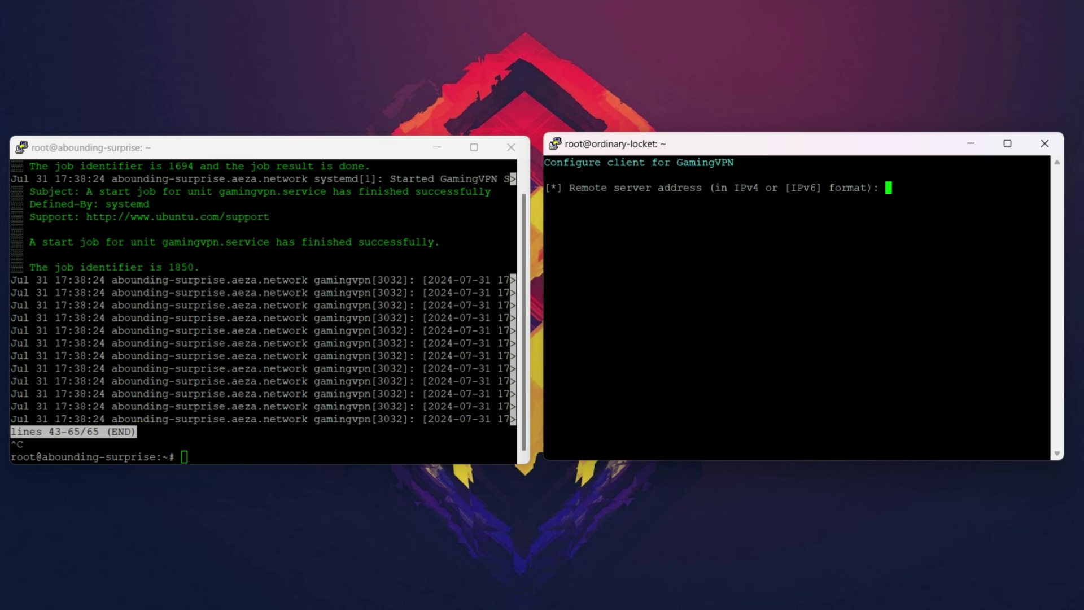
Step: Copy the Iran server's IP address, 5.42.104.87, from the Notepad document and enter it as the kharej client's remote server address
left_click_drag(784, 187, 822, 187)
left_click(811, 187)
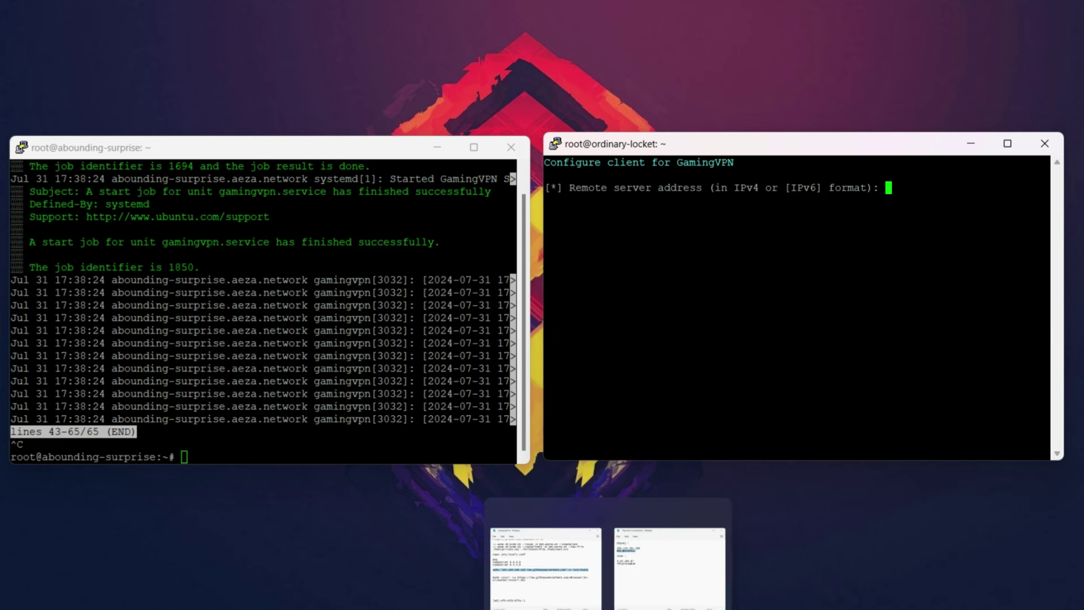
left_click(663, 572)
left_click_drag(561, 341, 622, 341)
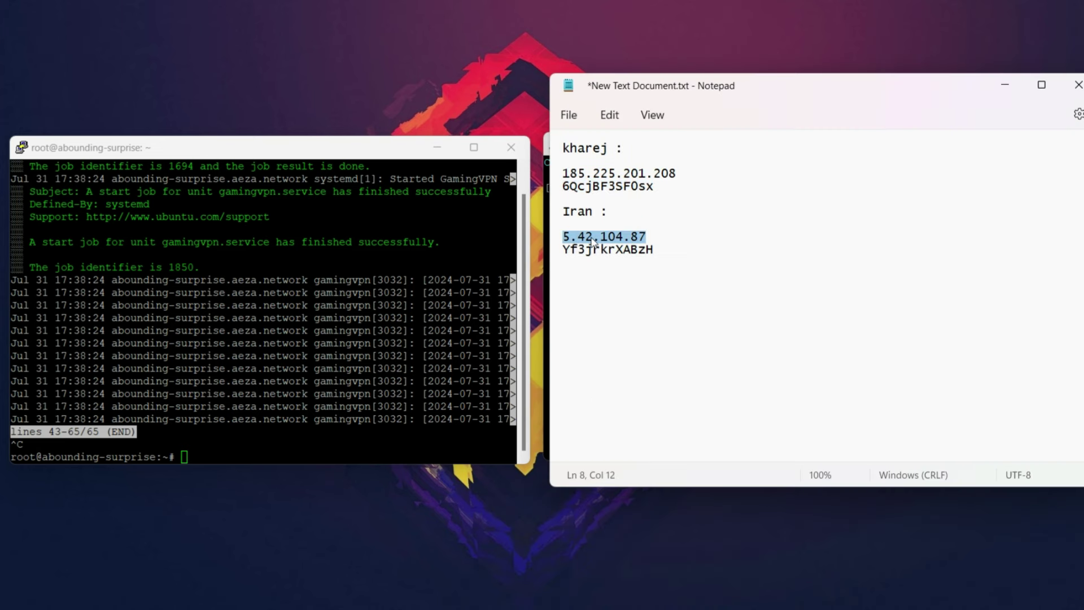
right_click(583, 341)
left_click(628, 321)
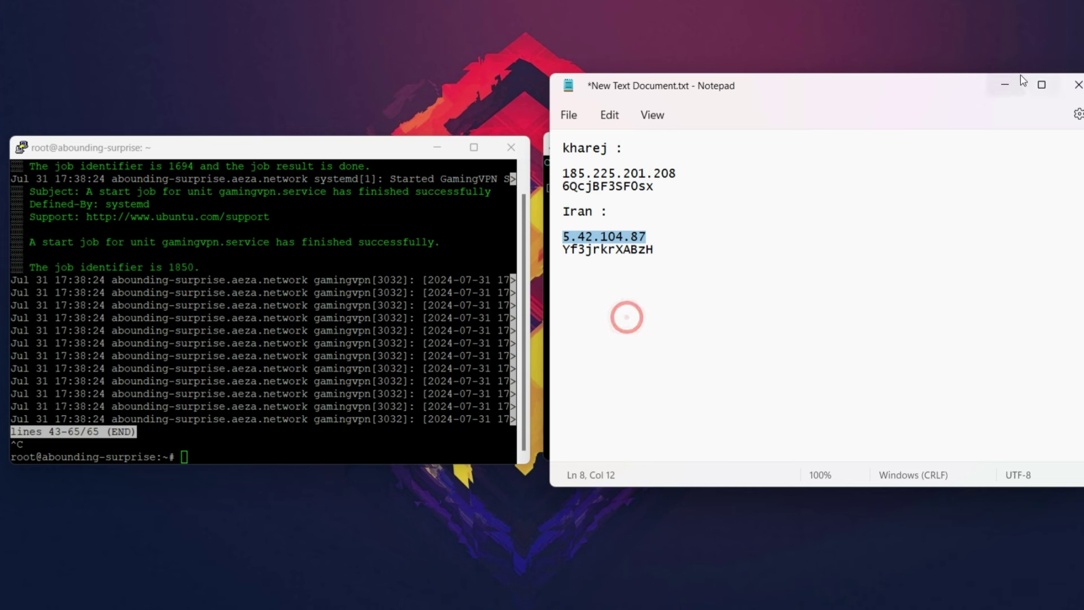
left_click(1004, 84)
key("shift+Insert")
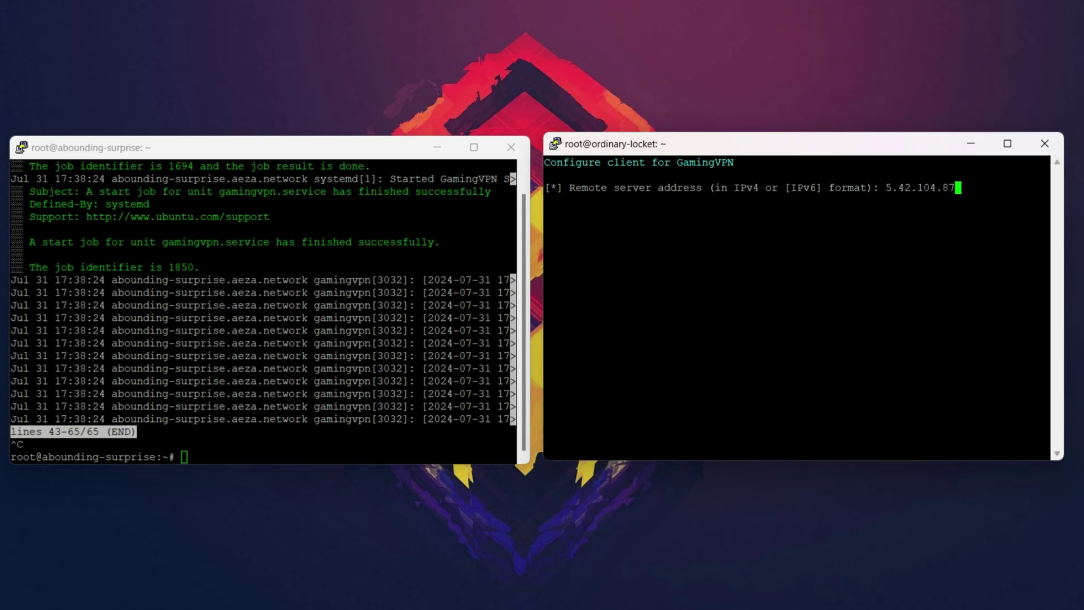
key("Return")
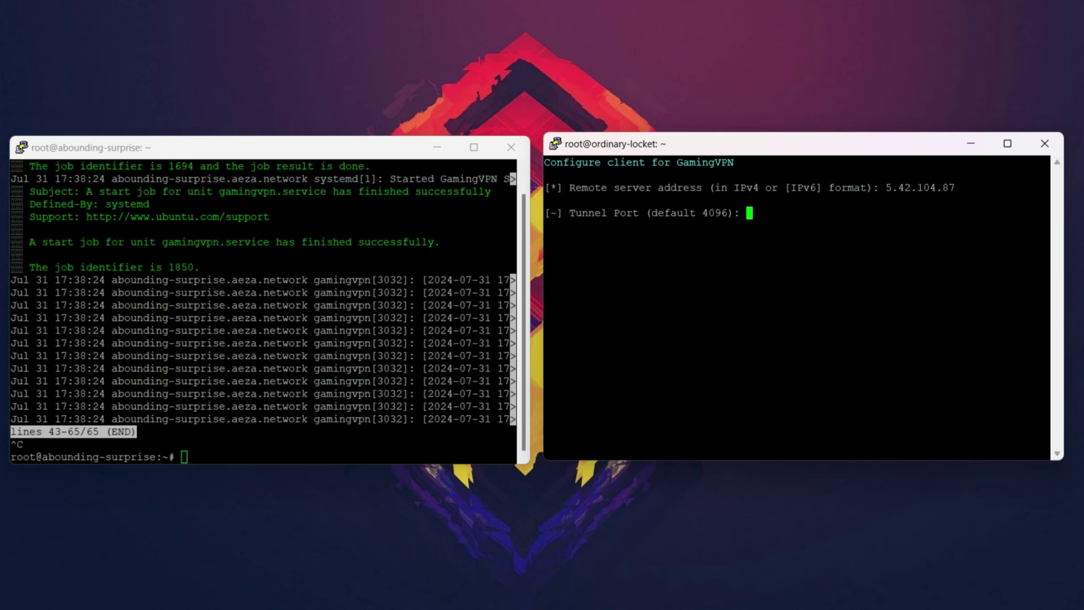
Step: Accept the default tunnel port 4096 for the kharej client and set its FEC value to 2:1
key("Return")
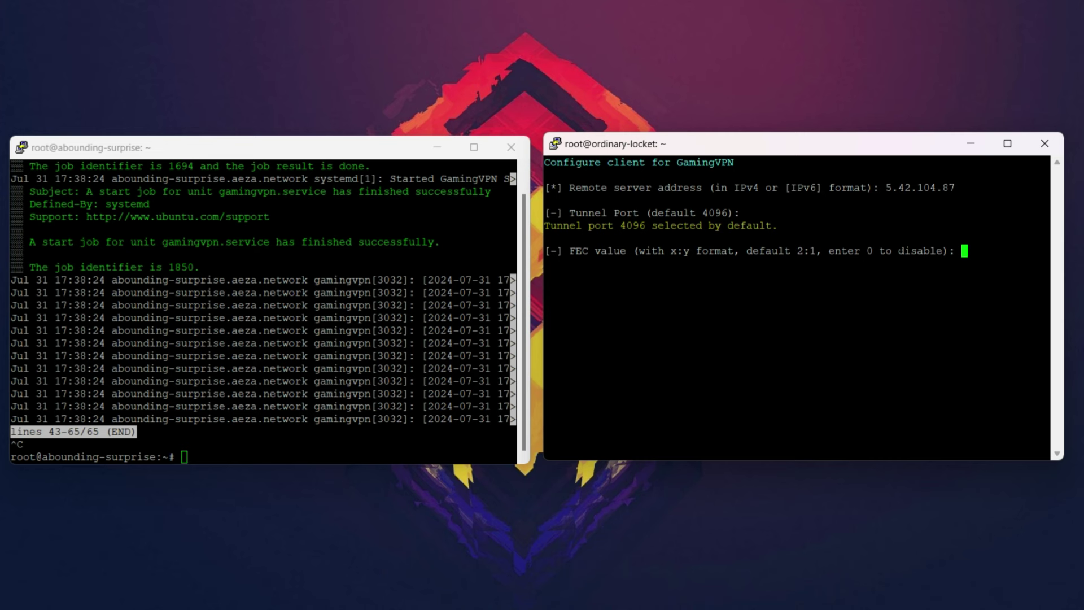
type("2:1")
key("Return")
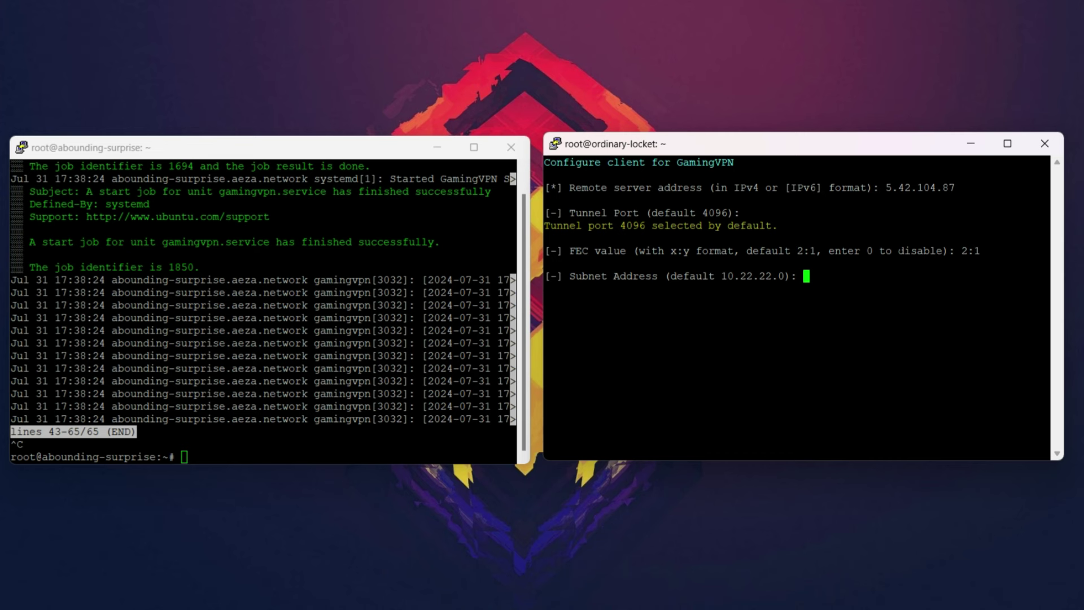
Step: Accept the default subnet address 10.22.22.0 for the kharej client and set its mode to 1 for game usage
key("Return")
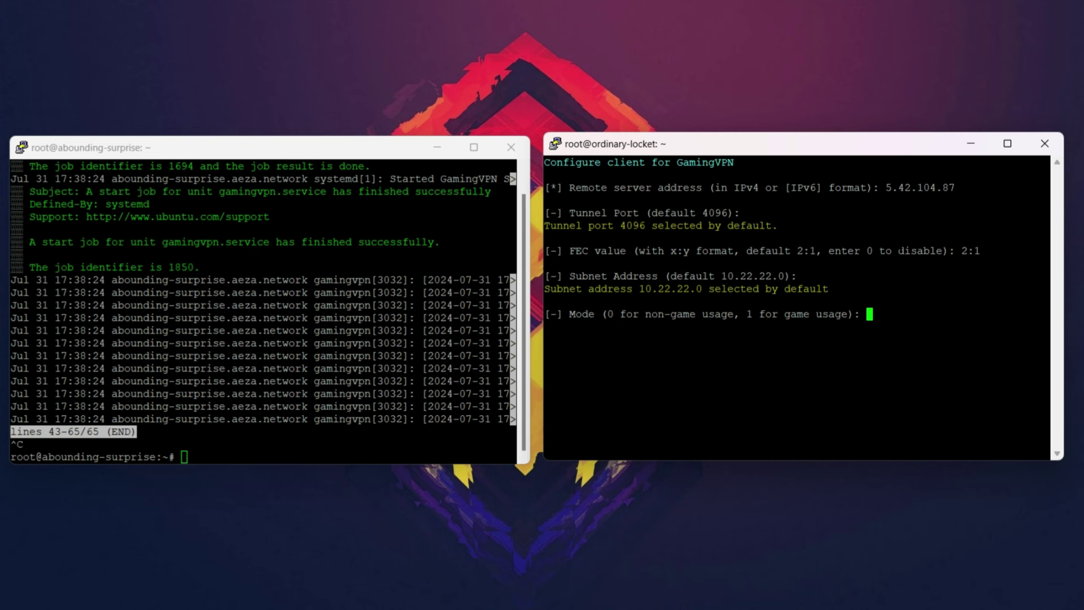
type("1")
key("Return")
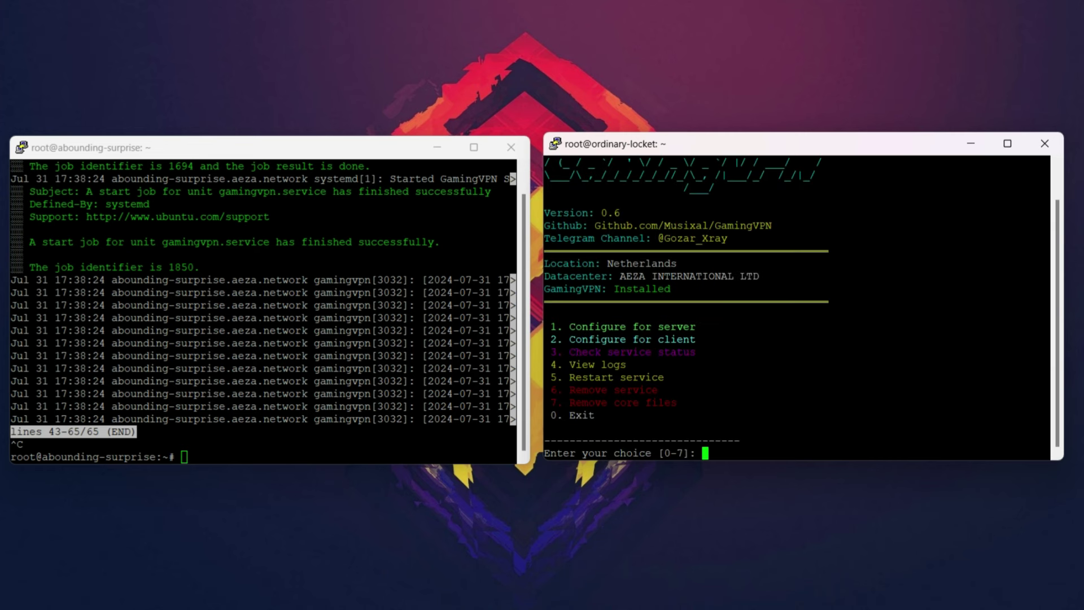
Step: View the GamingVPN logs on the kharej server and exit to the shell prompt
type("4")
key("Return")
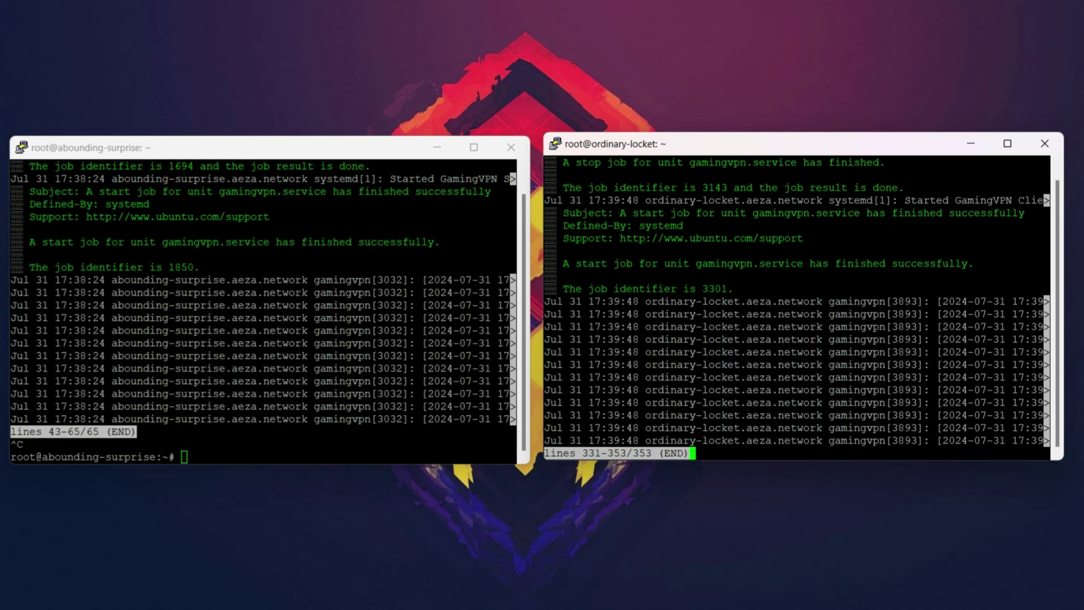
key("ctrl+c")
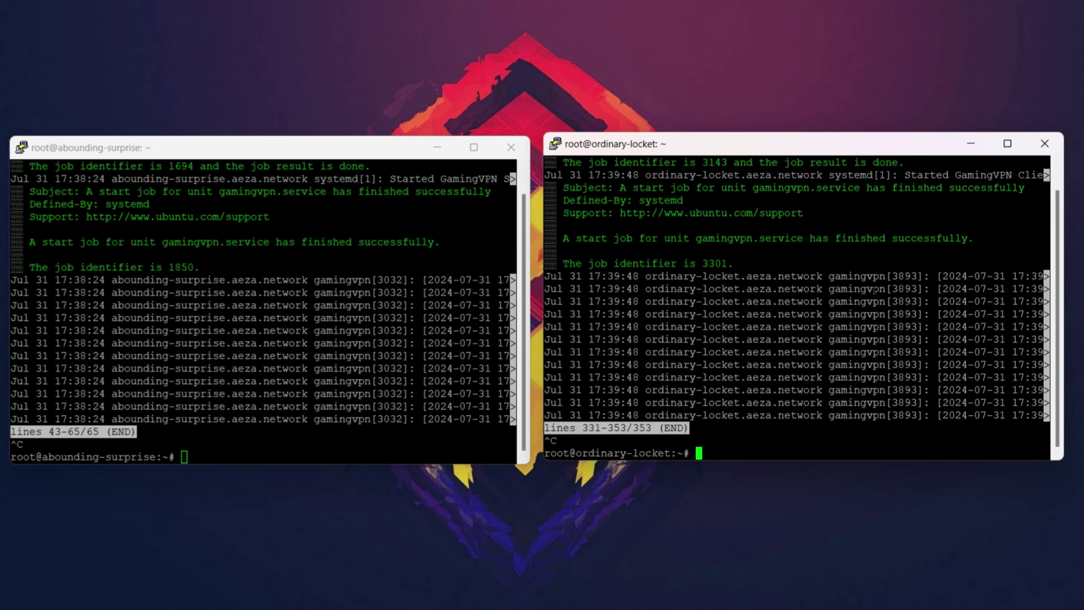
Step: Run ip a on the kharej server and examine the local and peer addresses of the gamingvpn interface
left_click_drag(784, 151, 777, 156)
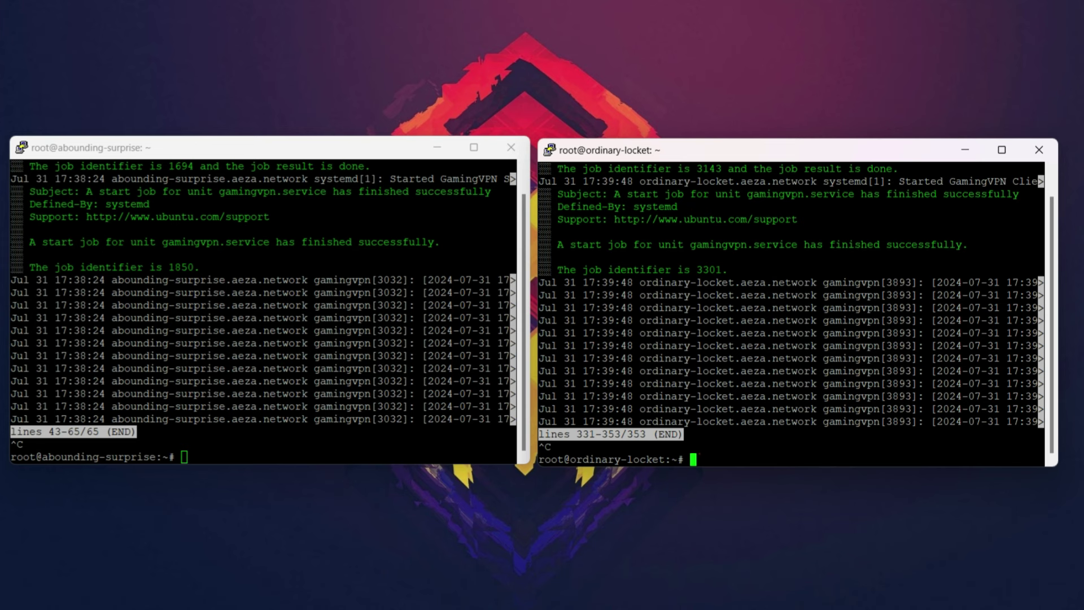
type("ip a")
key("Return")
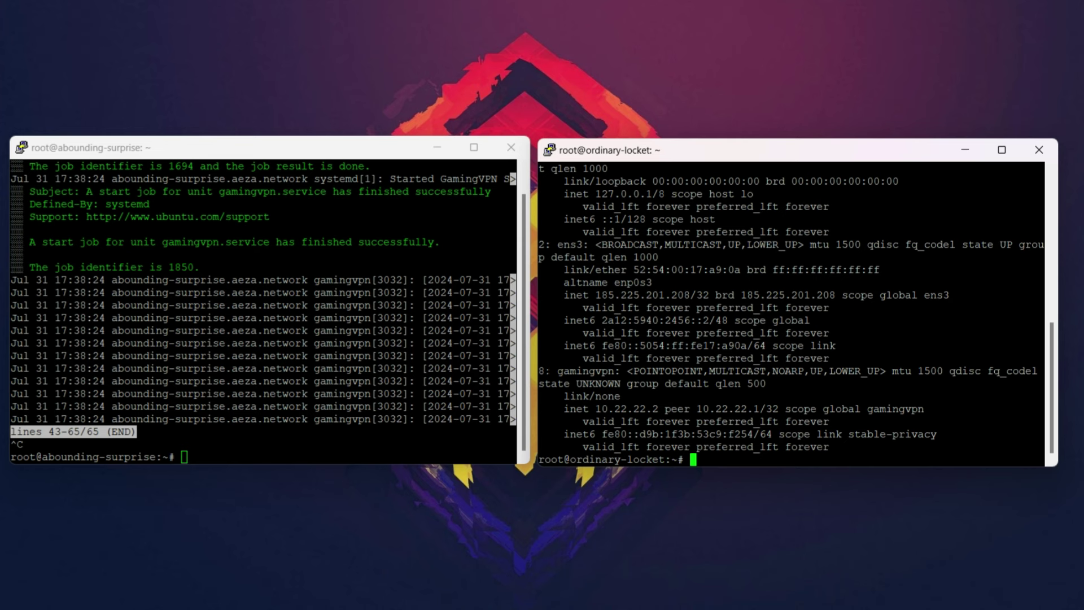
left_click_drag(557, 371, 612, 371)
left_click(633, 410)
left_click_drag(595, 408, 759, 409)
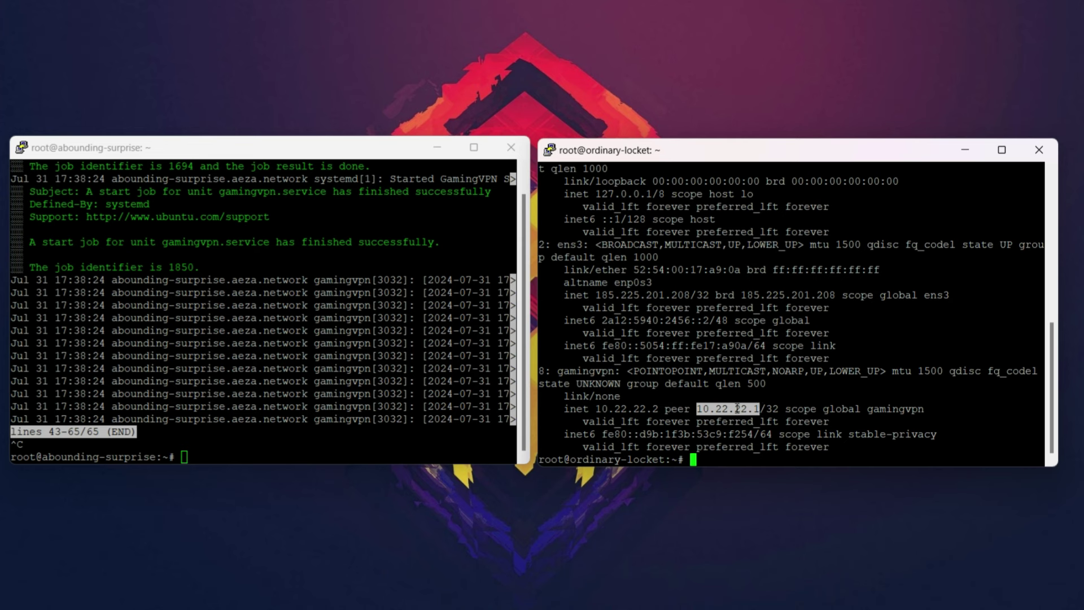
left_click(623, 415)
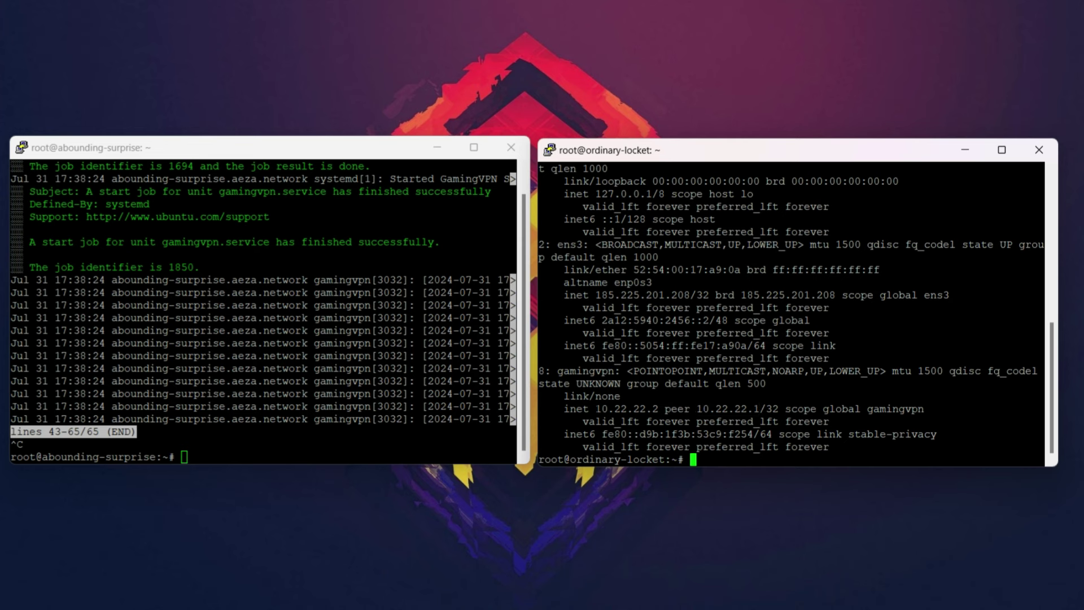
left_click_drag(596, 408, 656, 409)
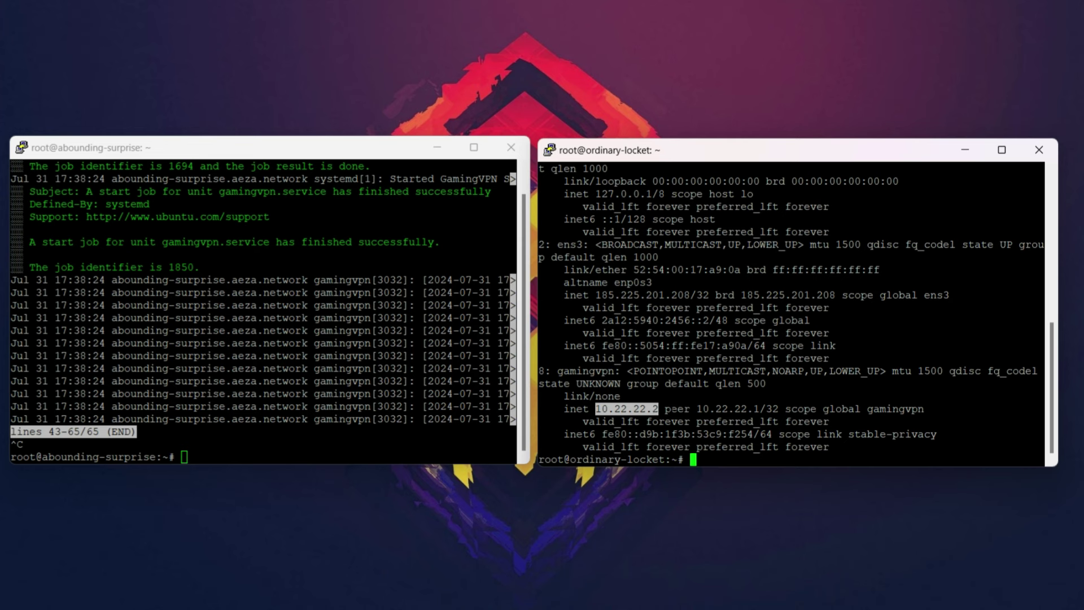
left_click_drag(697, 408, 756, 408)
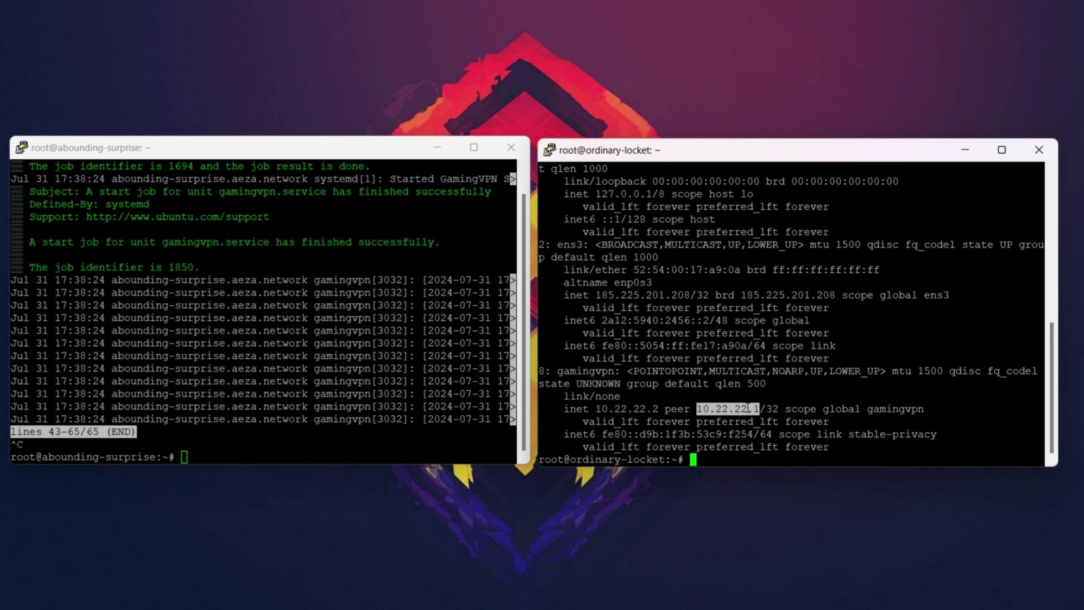
Step: Ping the peer tunnel address 10.22.22.1 from the kharej server and stop after several replies
type("p")
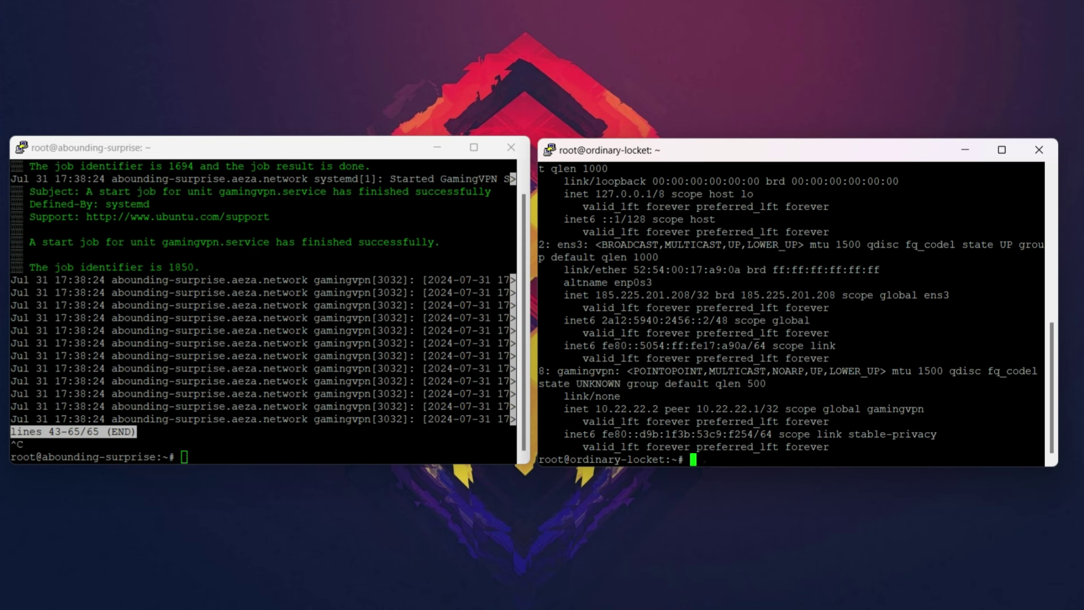
type("ing")
right_click(728, 460)
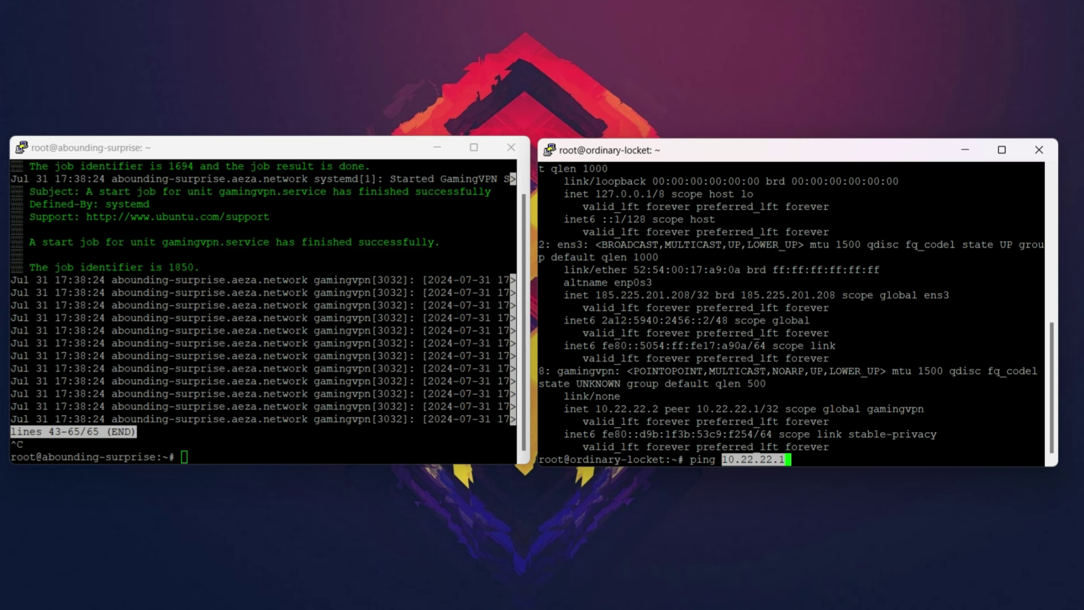
key("Return")
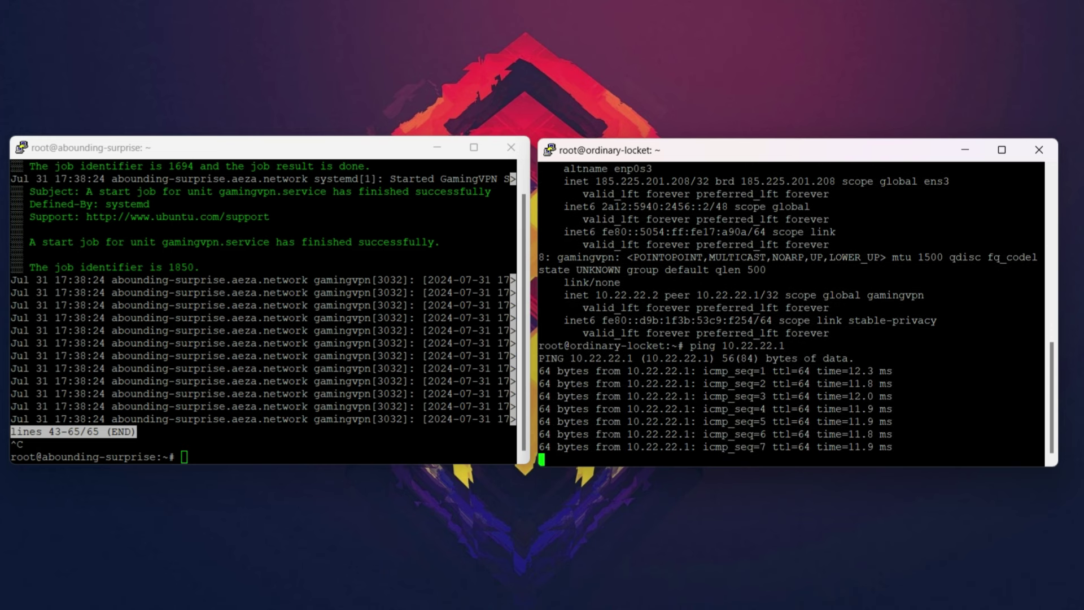
key("ctrl+c")
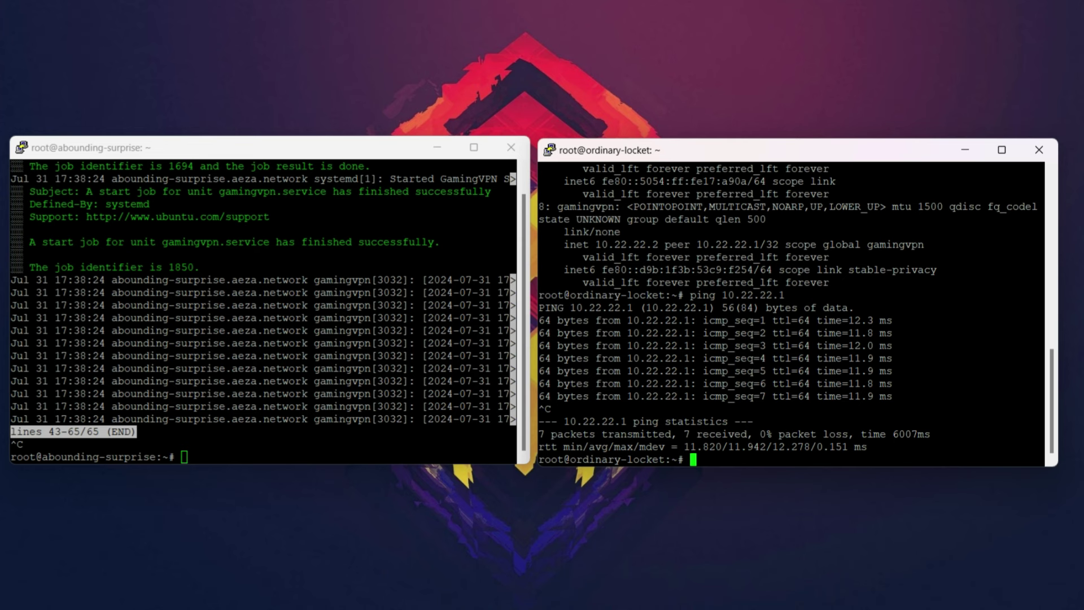
Step: Ping the tunnel address 10.22.22.2 from the Iran server and stop after several replies
key("alt+Tab")
type("ping")
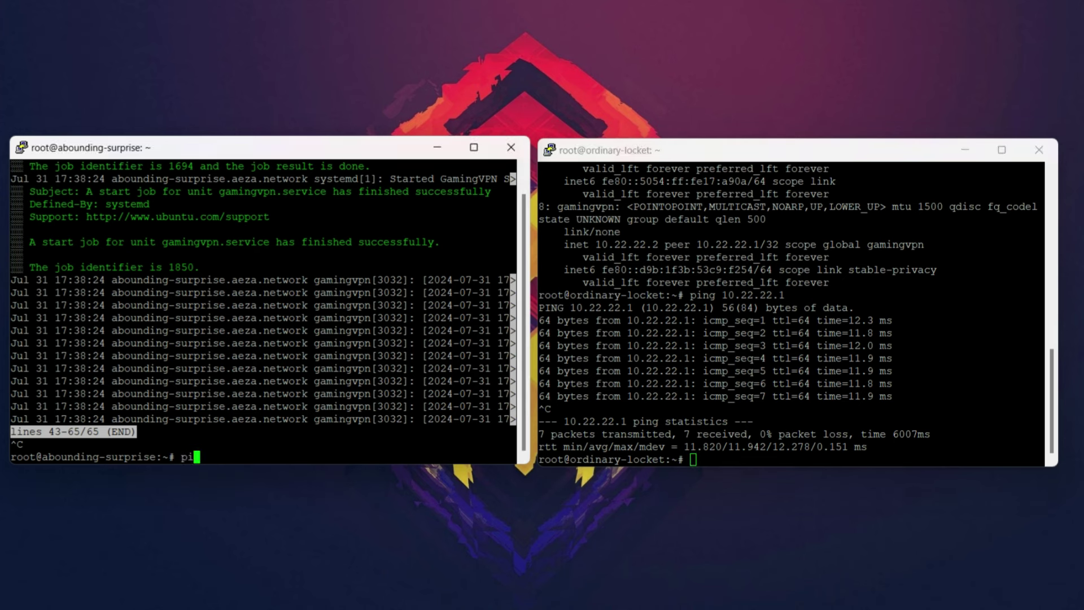
right_click(238, 455)
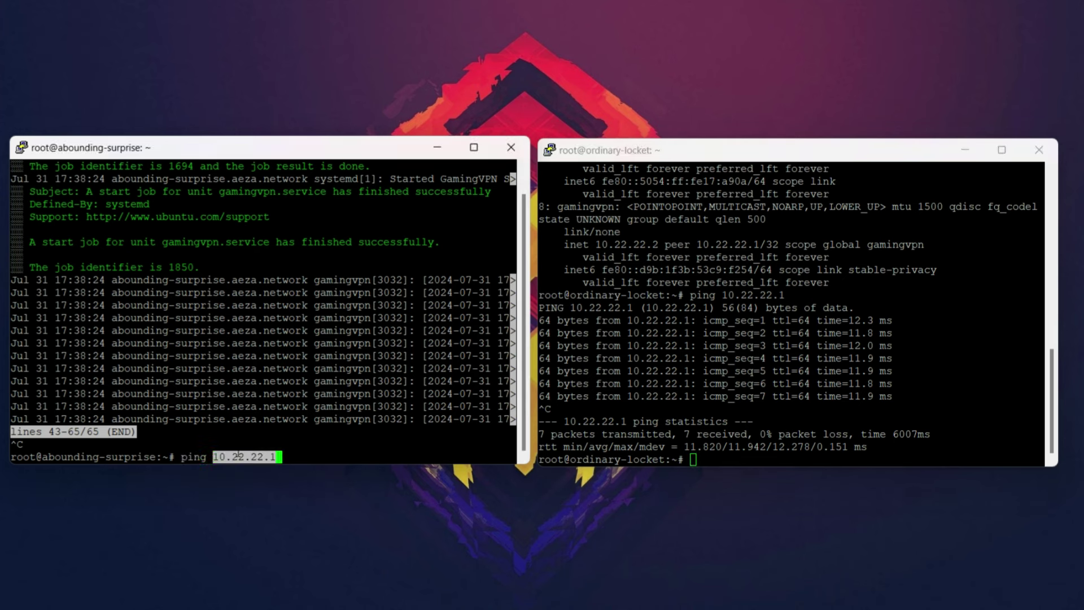
key("BackSpace")
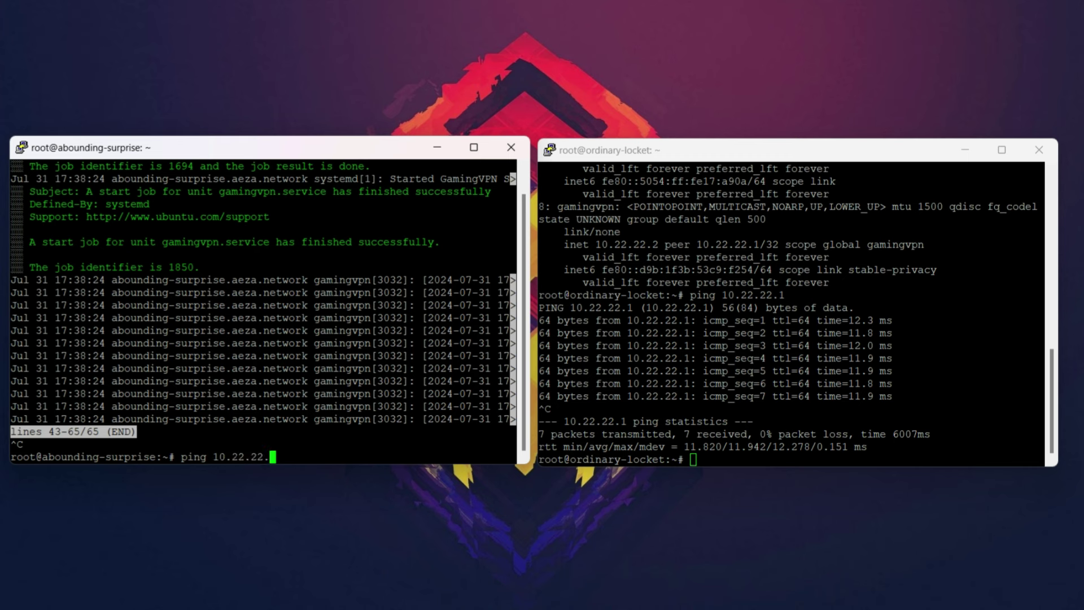
type("2")
key("Return")
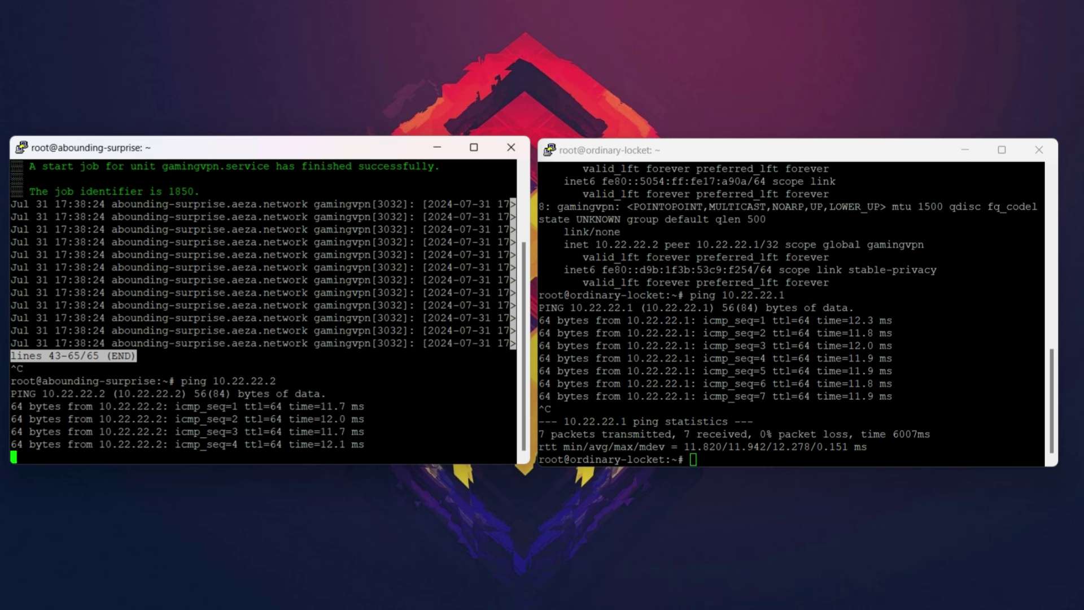
key("ctrl+c")
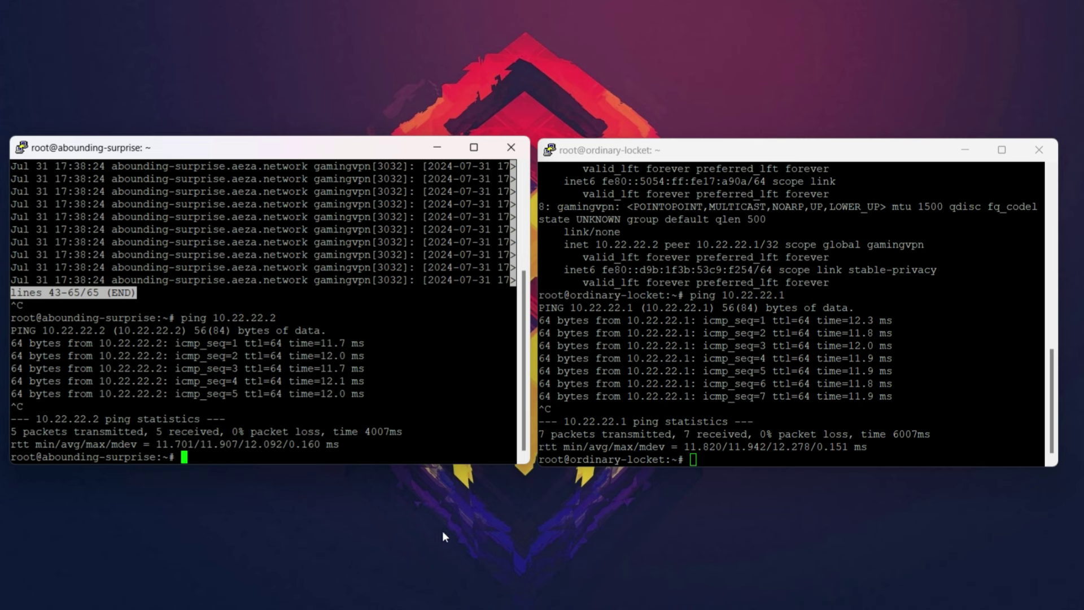
Step: Bring up the server notes in Notepad and look up the kharej server's IP address
mouse_move(608, 604)
left_click(669, 559)
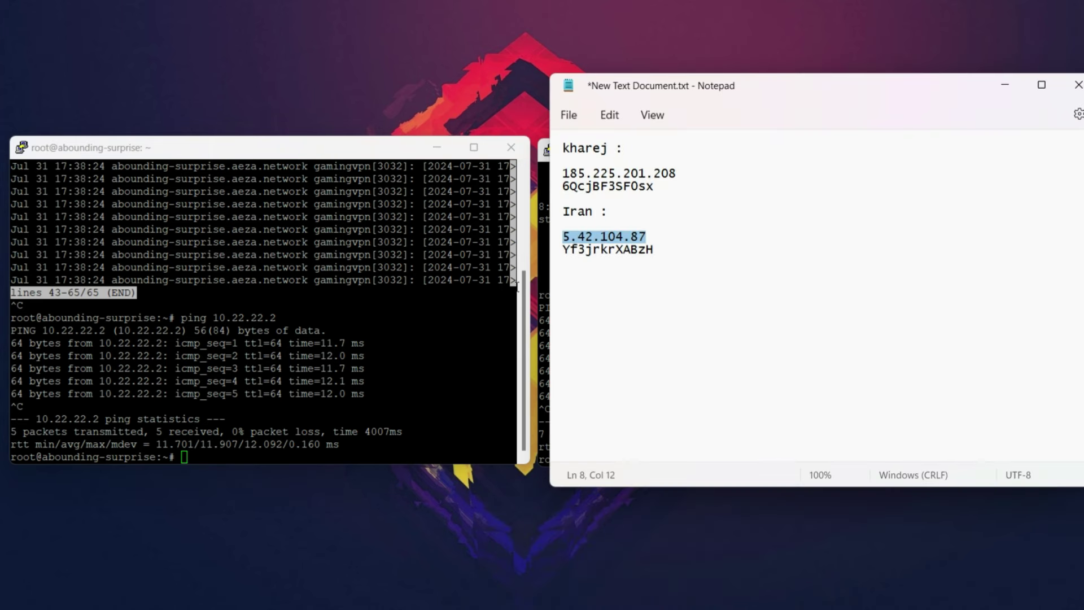
left_click(649, 281)
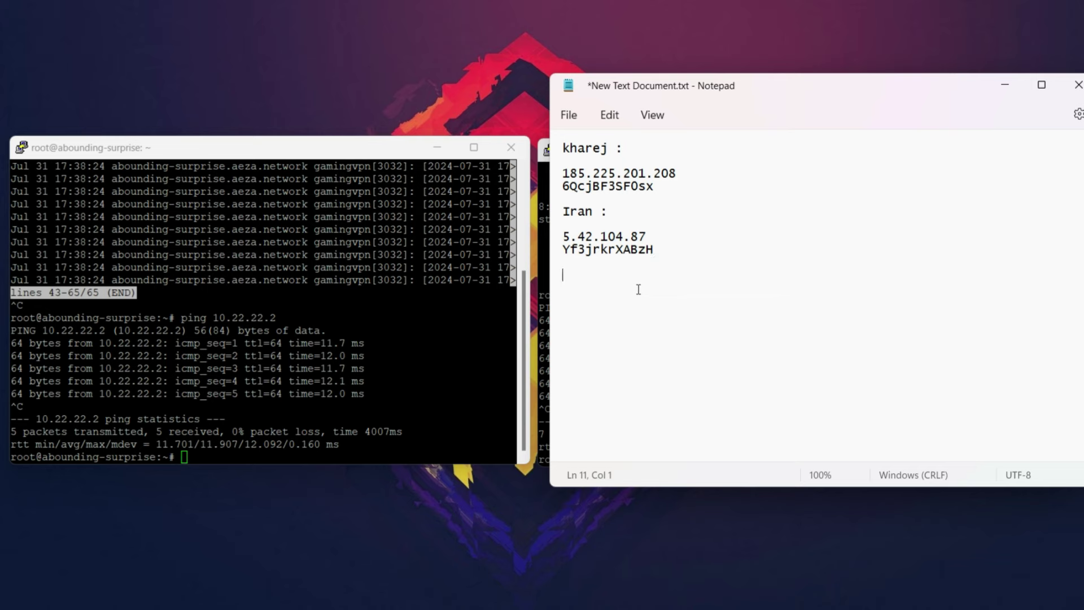
double_click(682, 173)
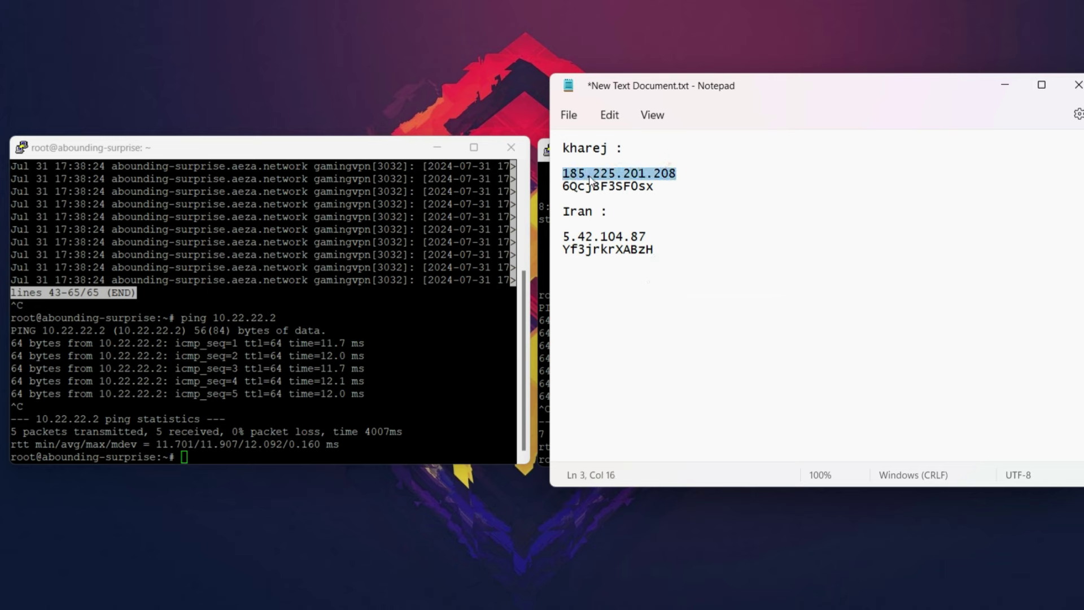
Step: Switch to Chrome, set the kharej server's 3x-ui panel to the dark theme, and check the Iran server's inbounds page
left_click(723, 24)
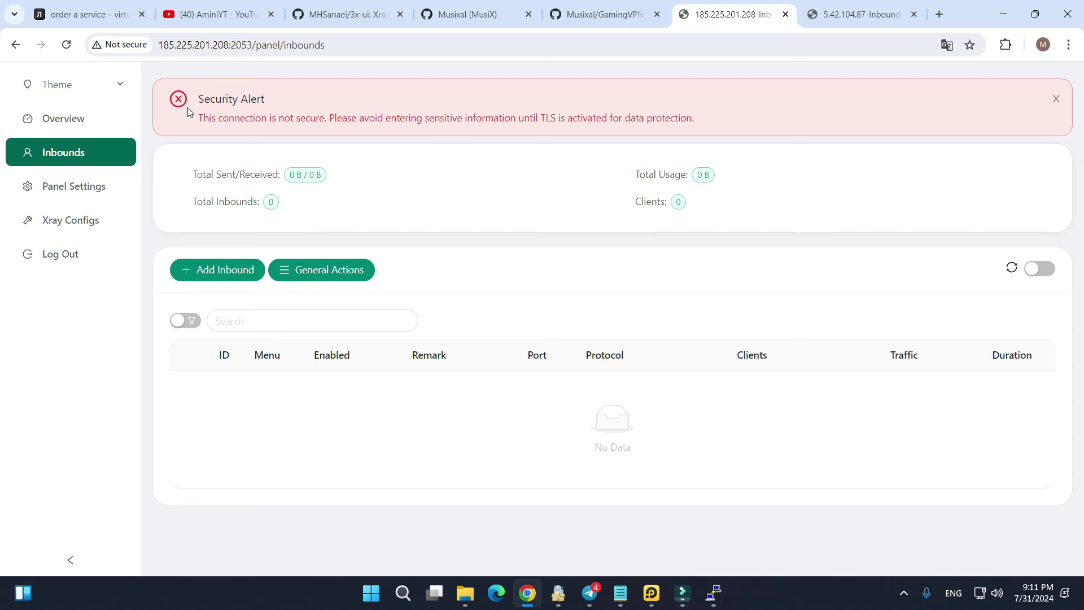
left_click(118, 87)
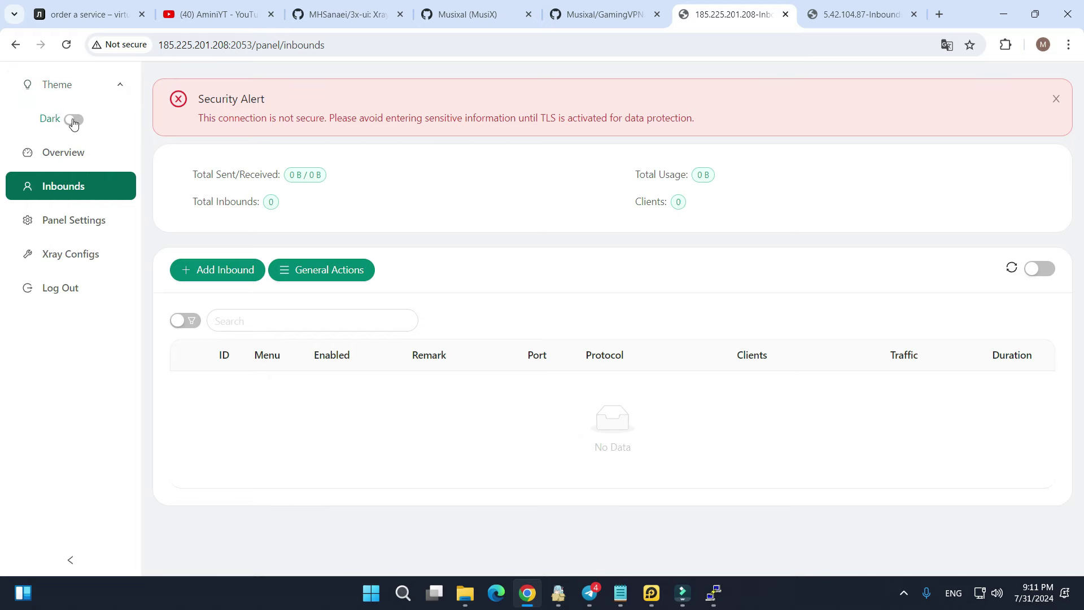
left_click(72, 119)
left_click(858, 14)
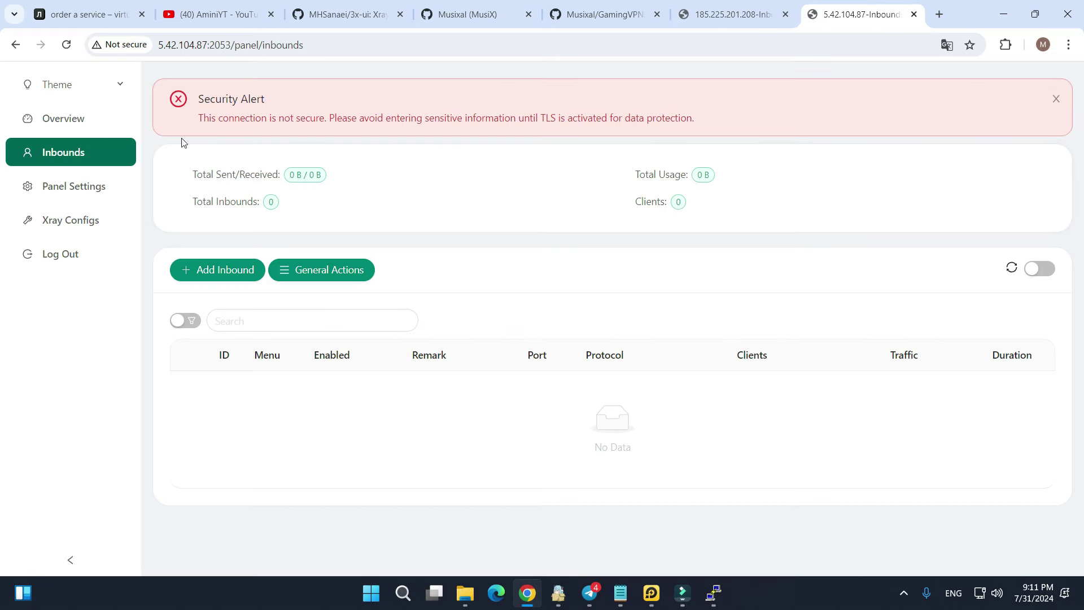
left_click(700, 22)
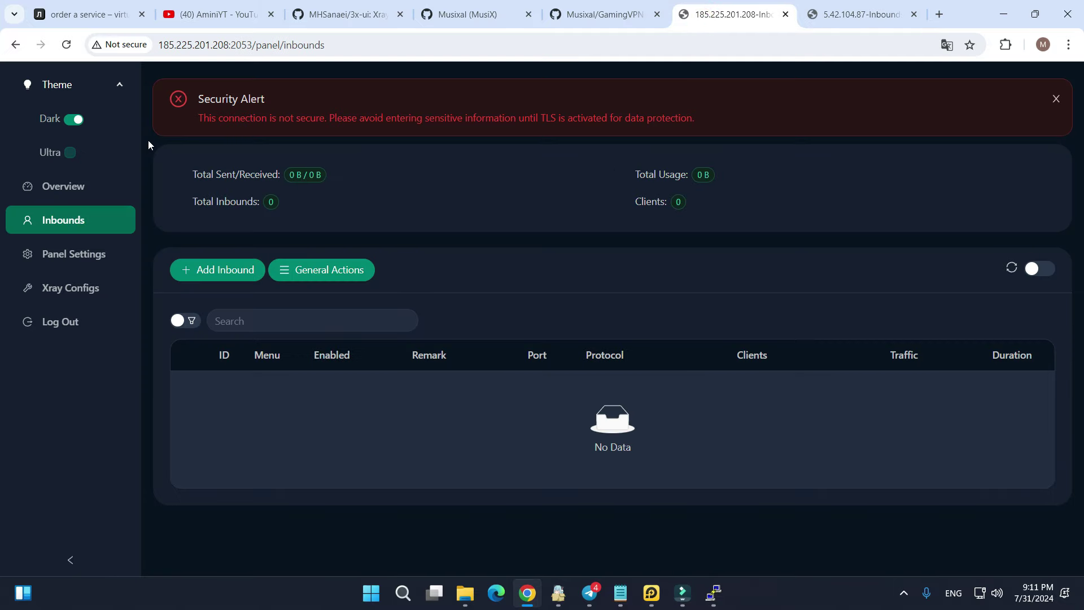
Step: Start a new inbound on the kharej panel, keeping the vless protocol, port 39301 and TCP transmission
left_click(230, 269)
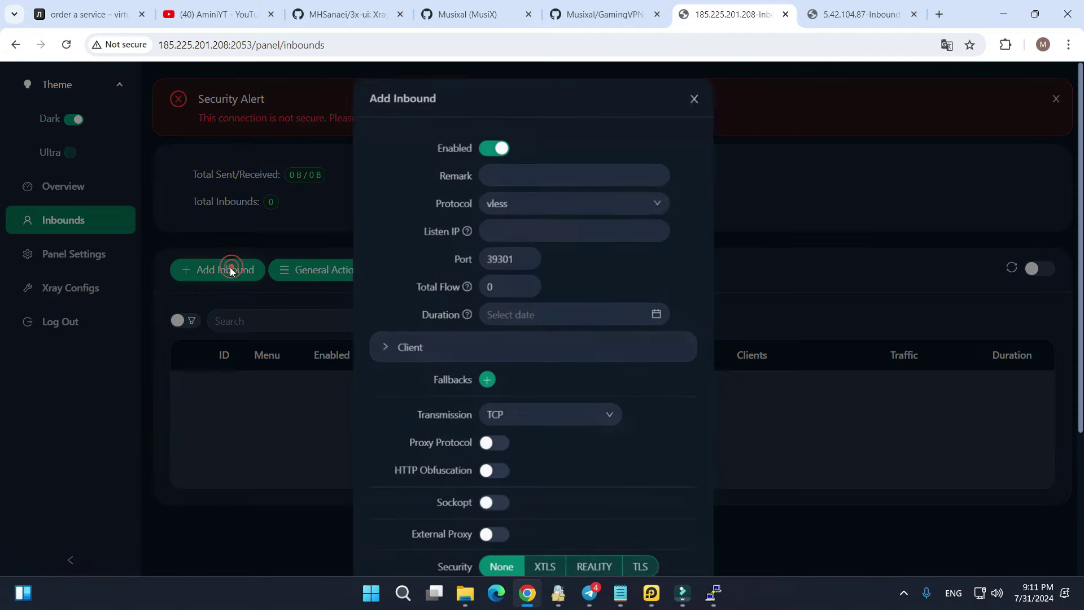
left_click(428, 202)
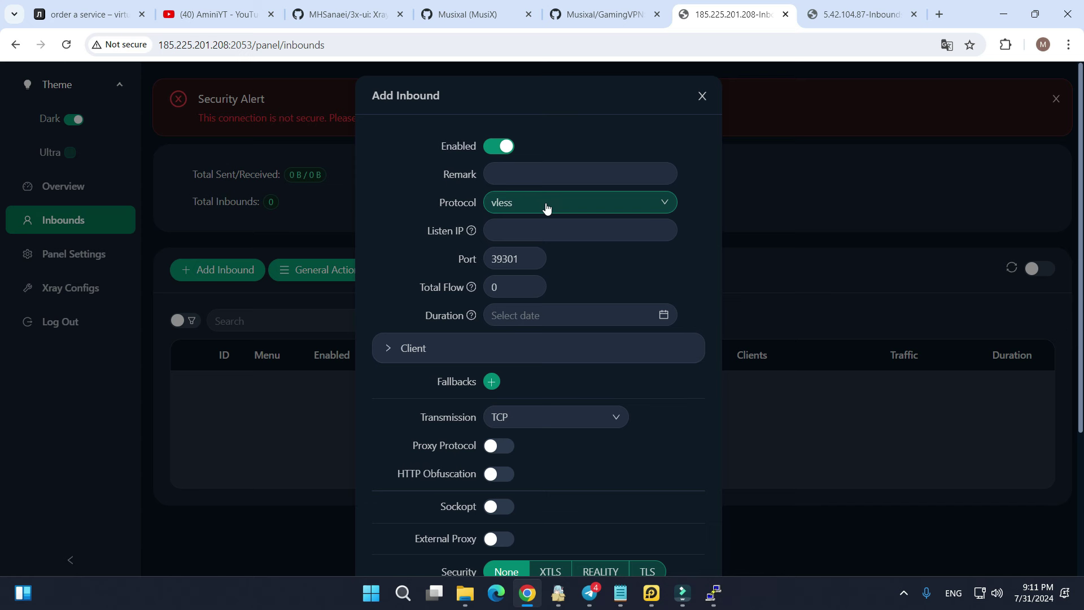
left_click(545, 205)
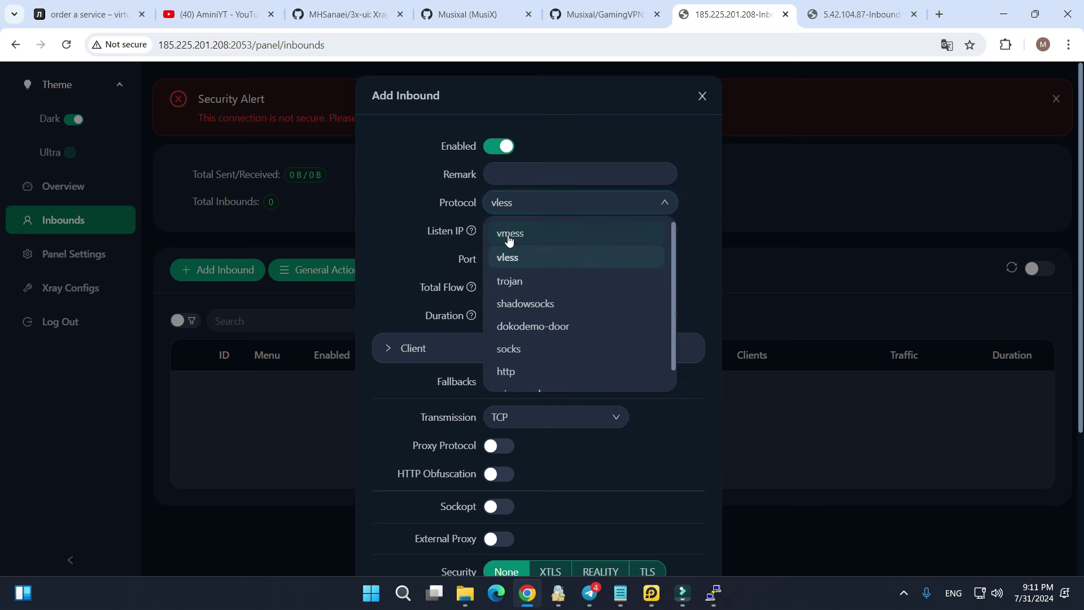
scroll(510, 347, "down", 1)
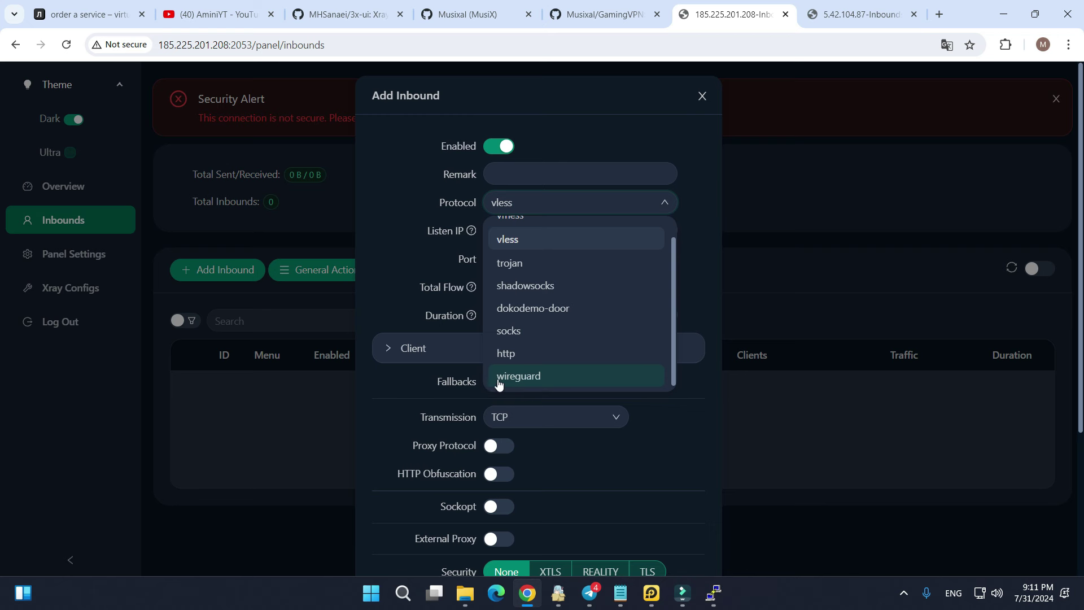
scroll(520, 243, "up", 1)
left_click(534, 255)
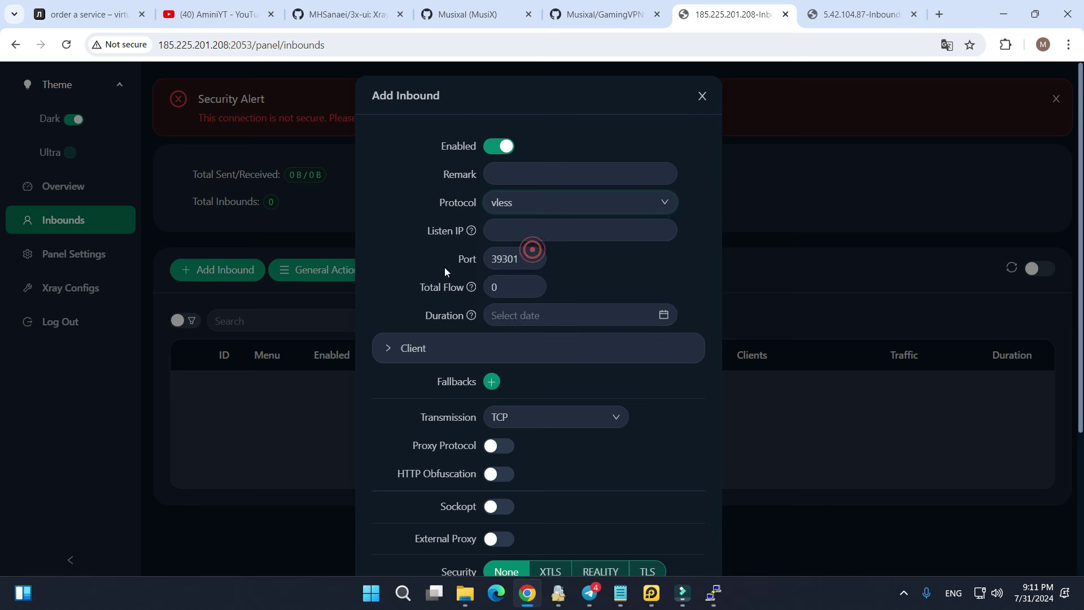
left_click(473, 260)
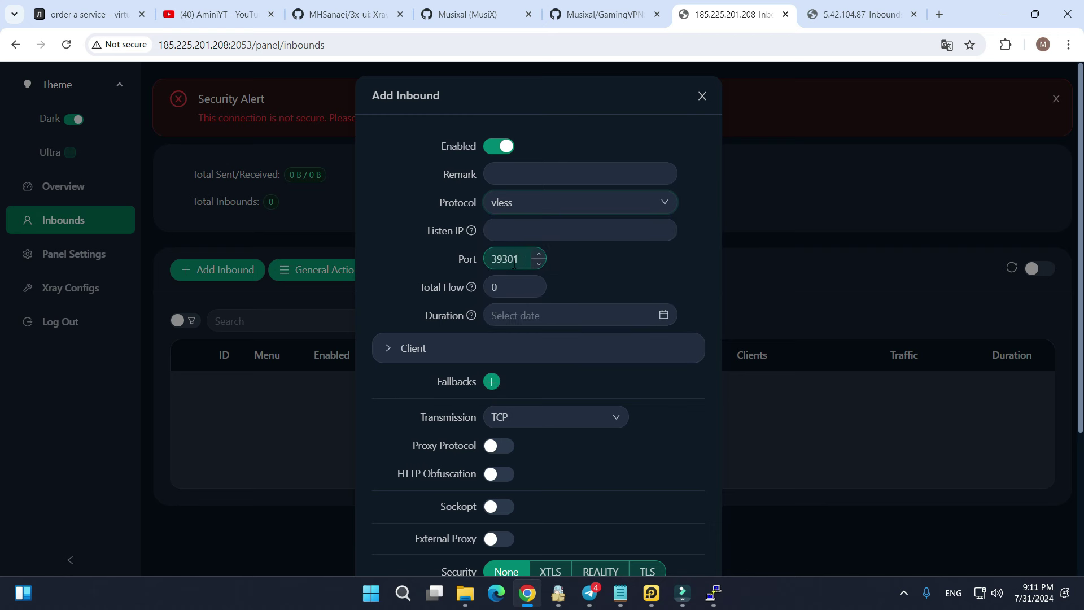
left_click(438, 259)
scroll(438, 259, "down", 3)
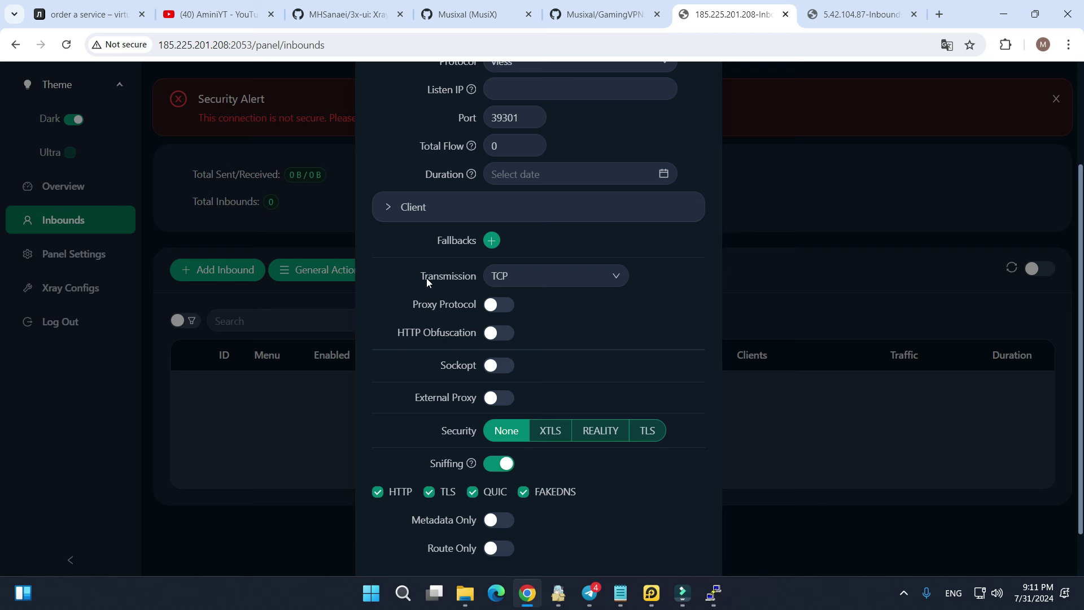
left_click(503, 276)
left_click(500, 276)
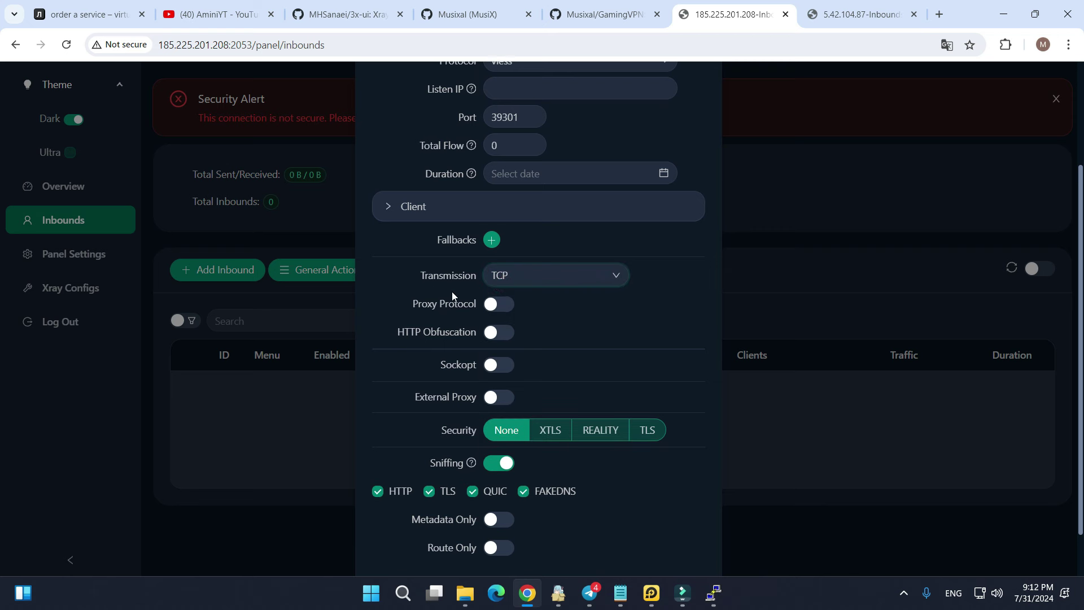
scroll(453, 296, "down", 1)
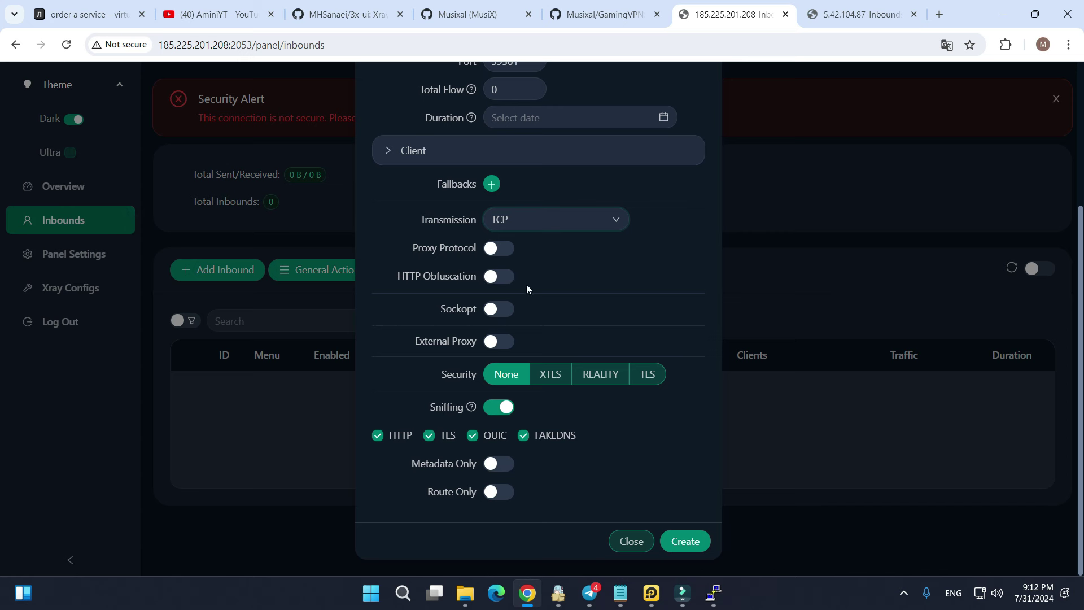
Step: Enable External Proxy with the Iran server's IP 5.42.104.87 from the Notepad notes as host, and create the inbound
left_click(496, 342)
triple_click(529, 371)
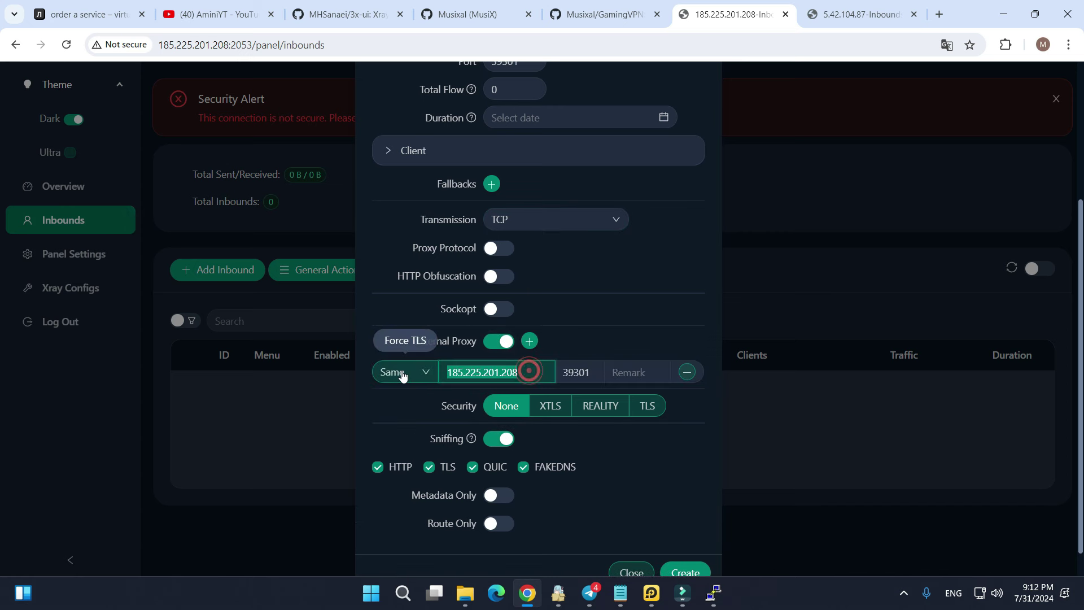
key("BackSpace")
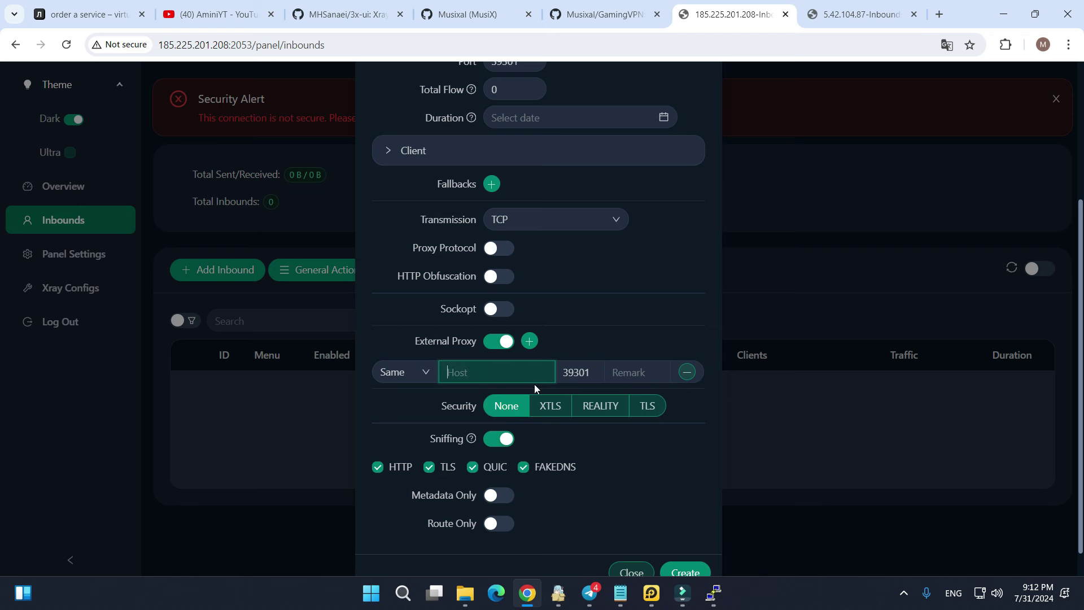
mouse_move(621, 592)
left_click(671, 541)
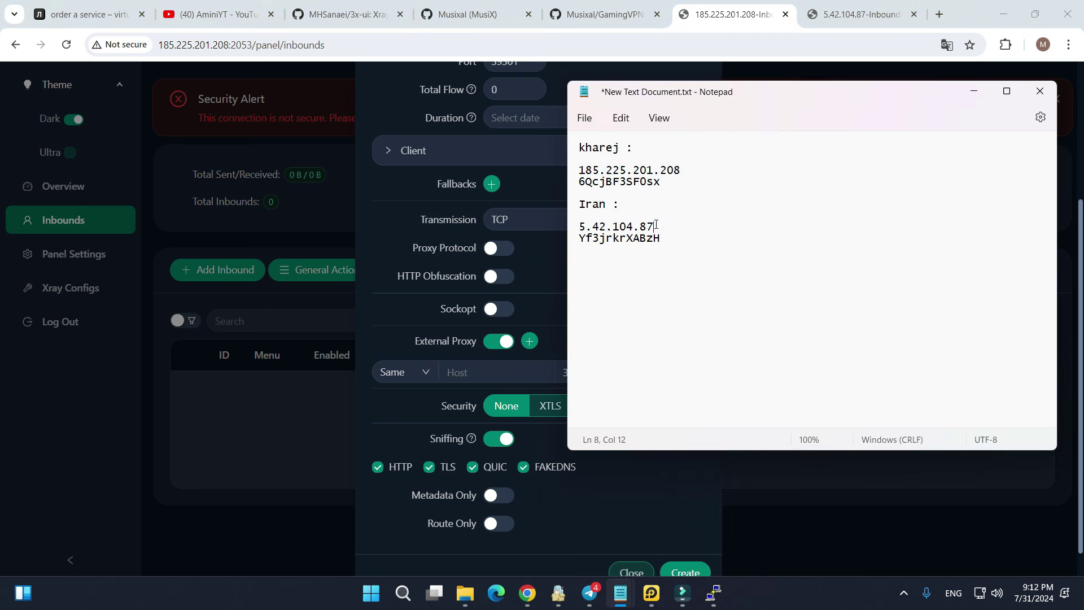
left_click_drag(657, 224, 581, 226)
right_click(583, 225)
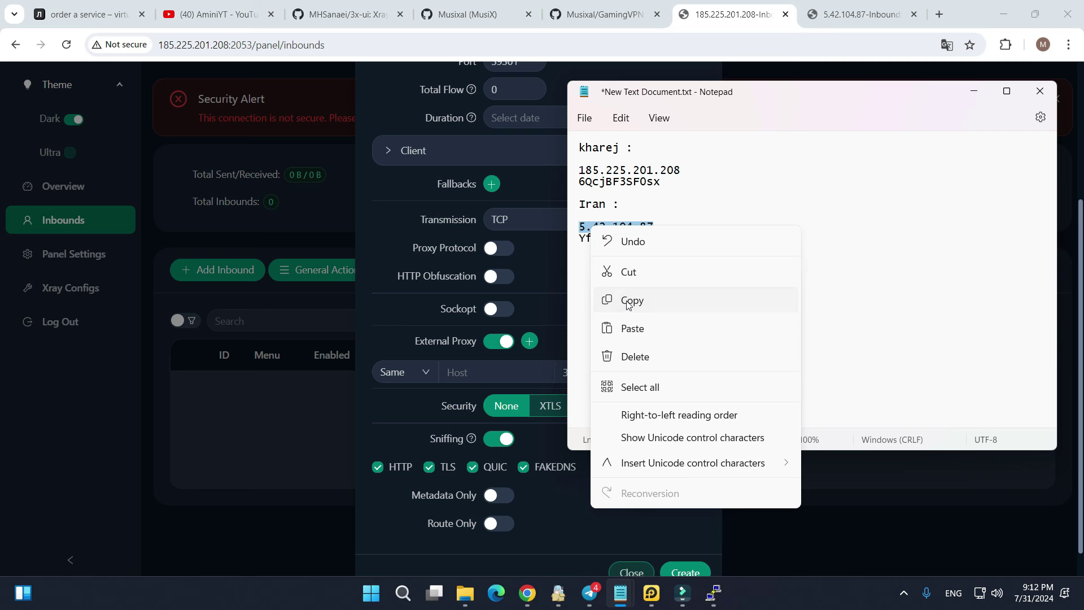
left_click(628, 302)
left_click(489, 378)
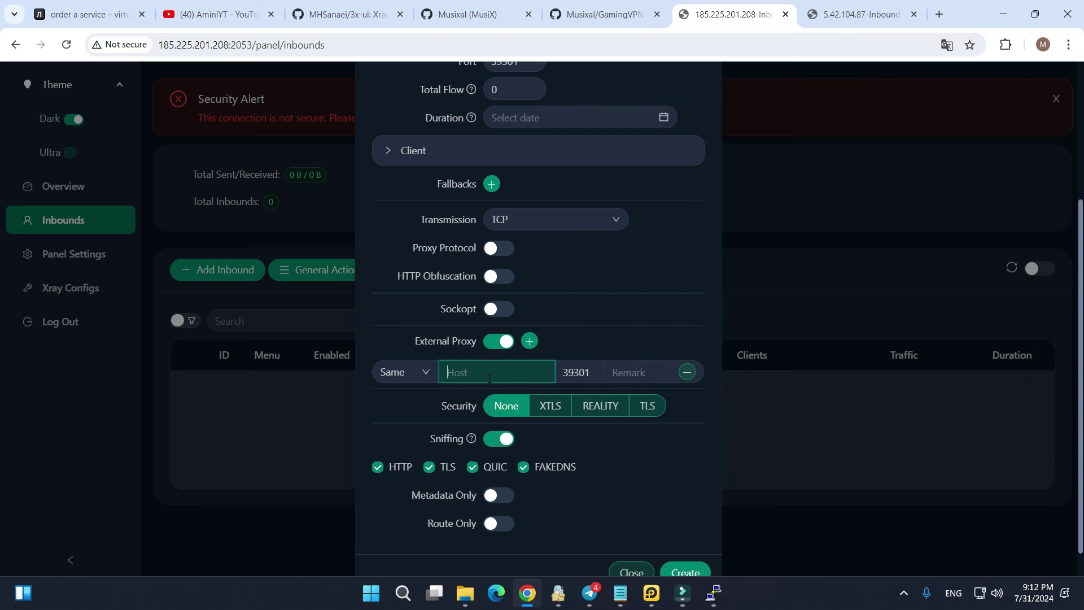
key("ctrl+v")
scroll(610, 469, "down", 1)
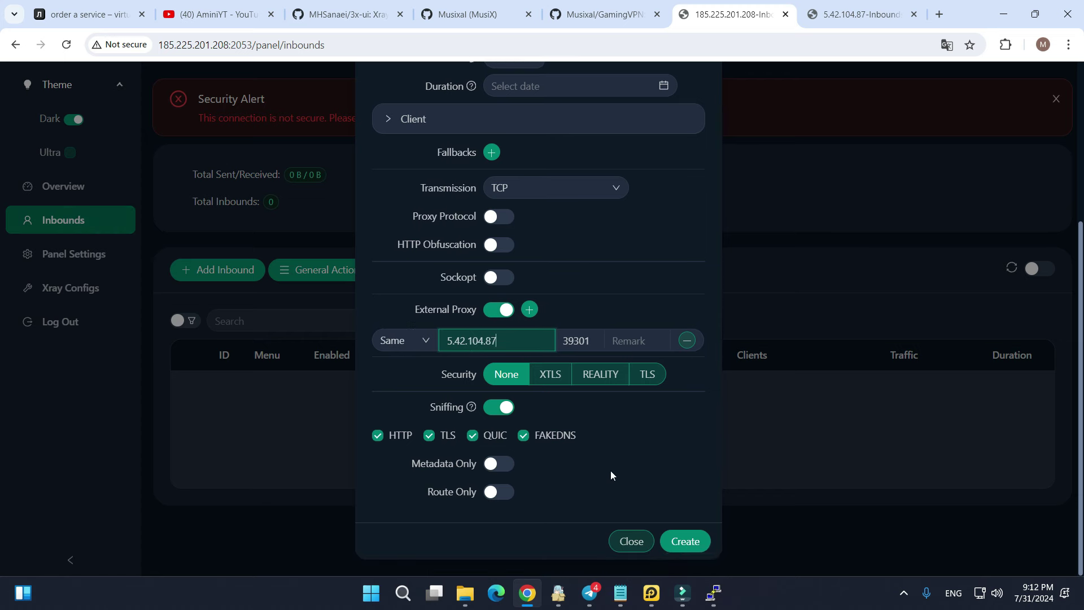
left_click(685, 540)
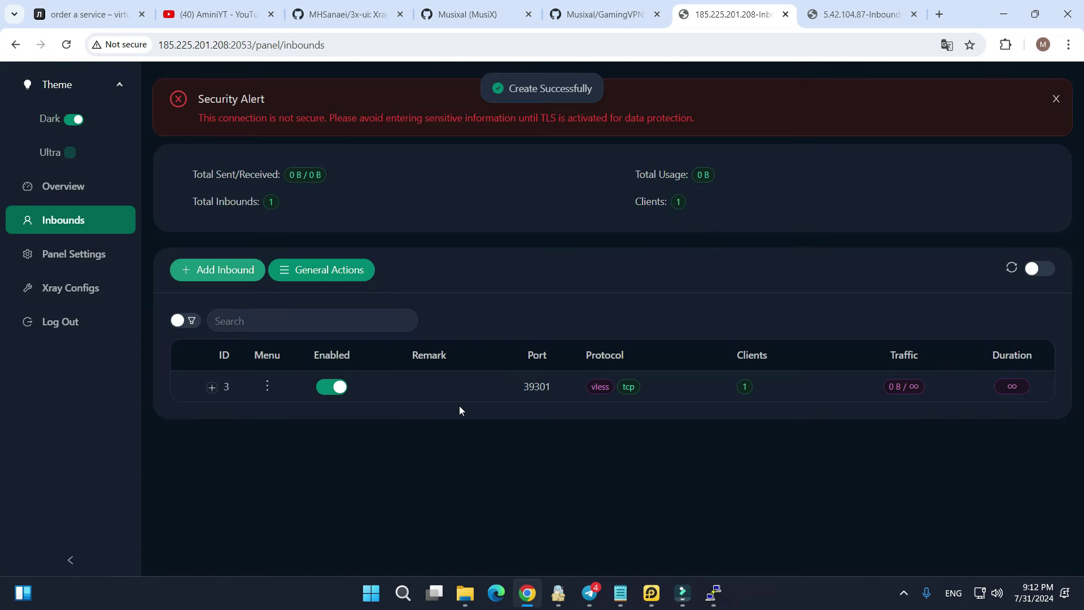
Step: Start a new inbound on the Iran server's panel with dokodemo-door as its protocol
left_click(833, 18)
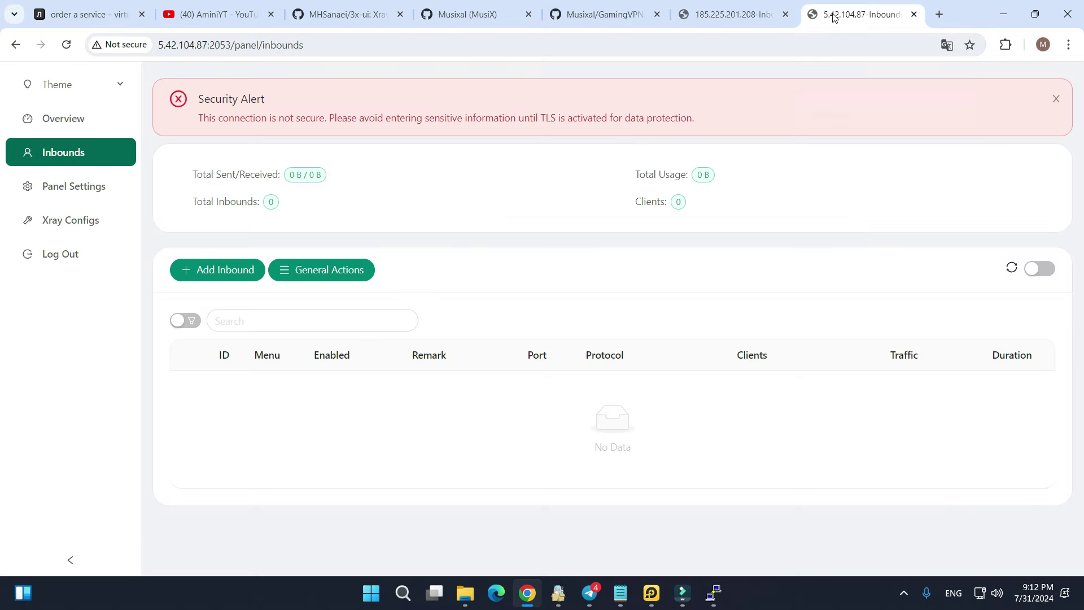
left_click(210, 273)
left_click(506, 206)
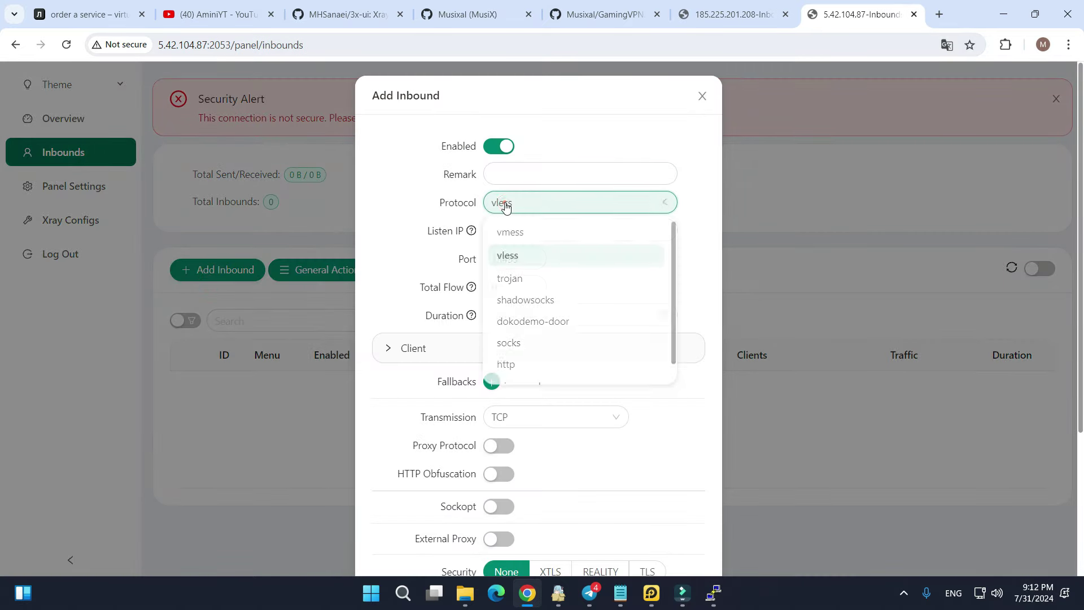
left_click(520, 325)
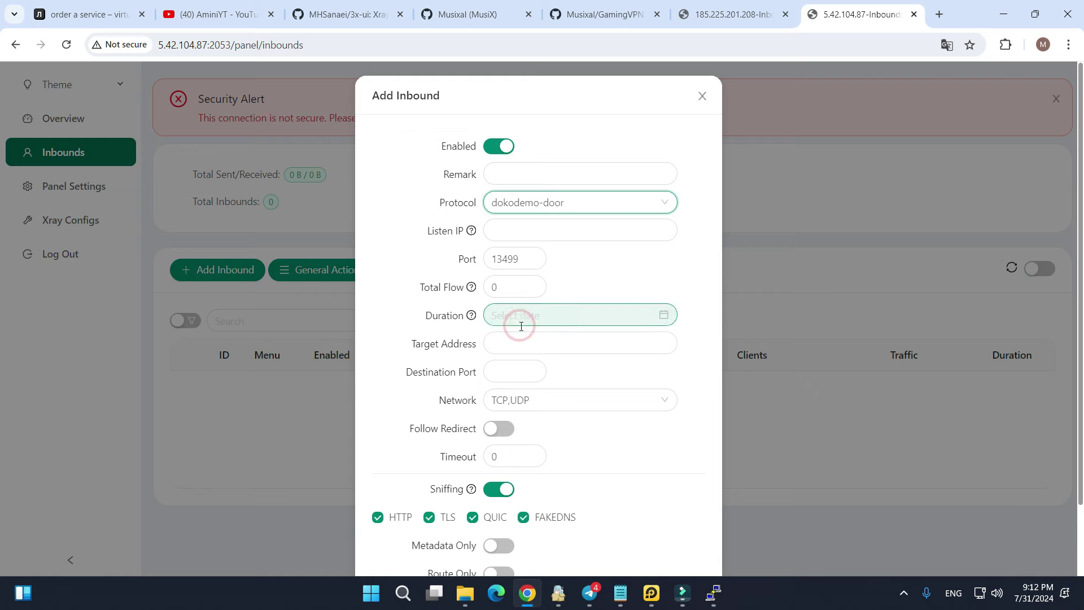
Step: Copy the kharej vless inbound's port and set 39301 as both Port and Destination Port of the Iran panel's dokodemo-door inbound
left_click(715, 19)
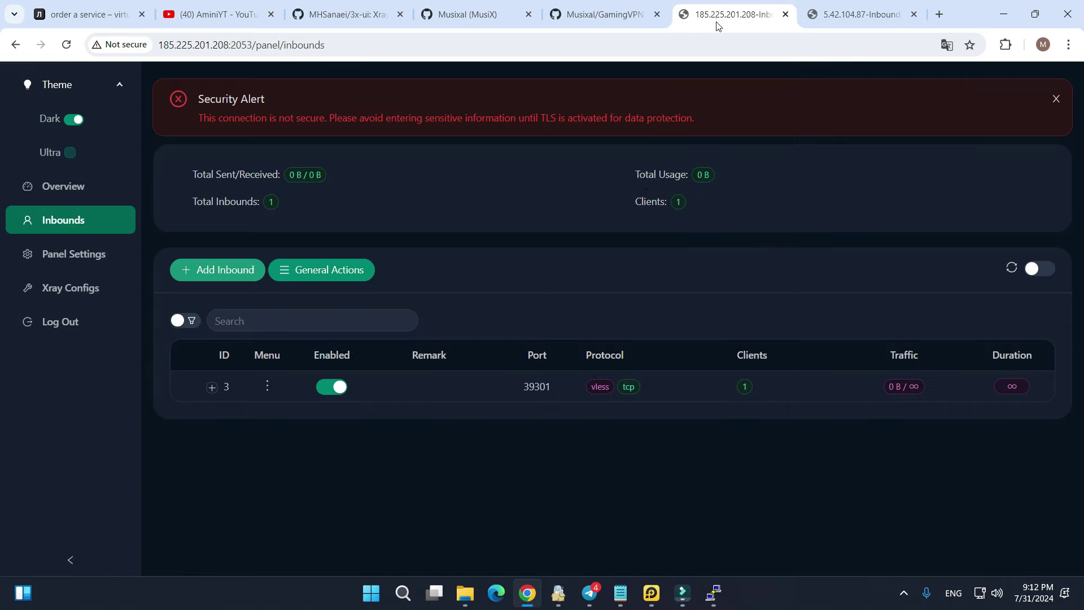
double_click(536, 387)
right_click(536, 386)
left_click(594, 220)
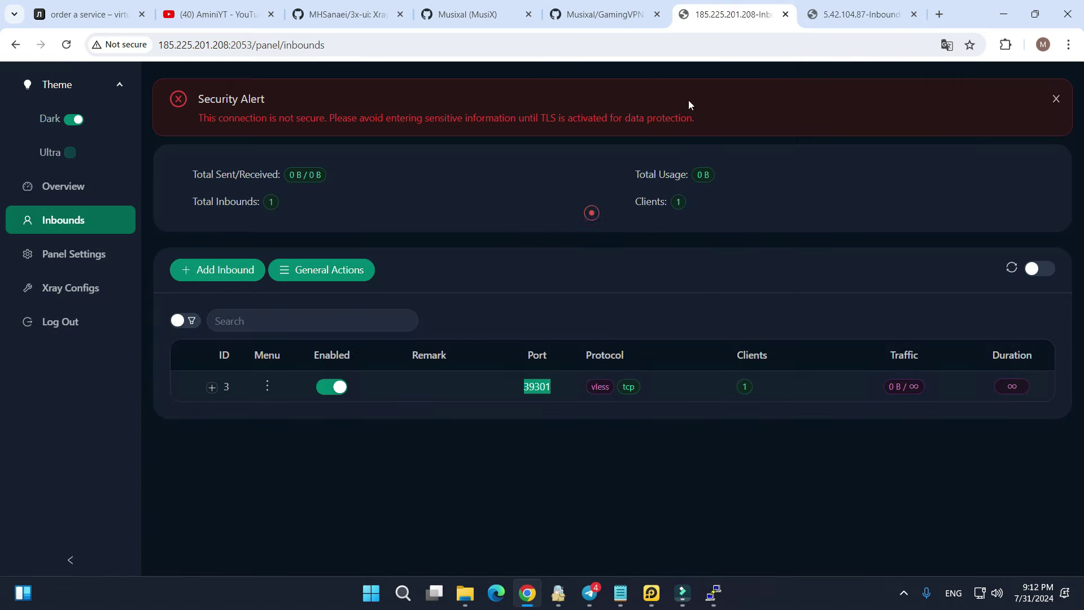
left_click(817, 16)
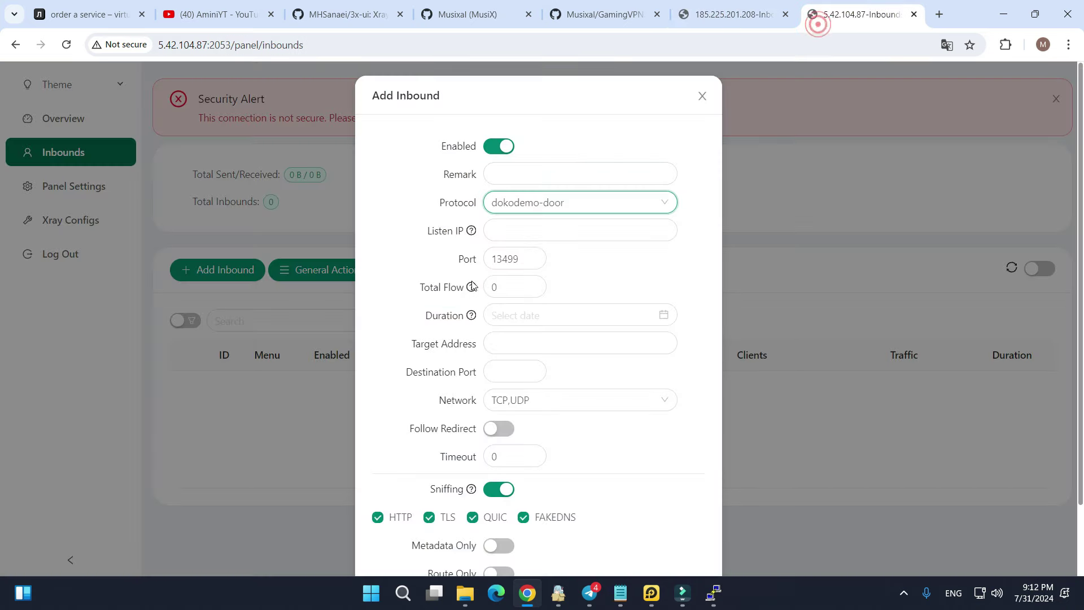
double_click(517, 259)
key("ctrl+v")
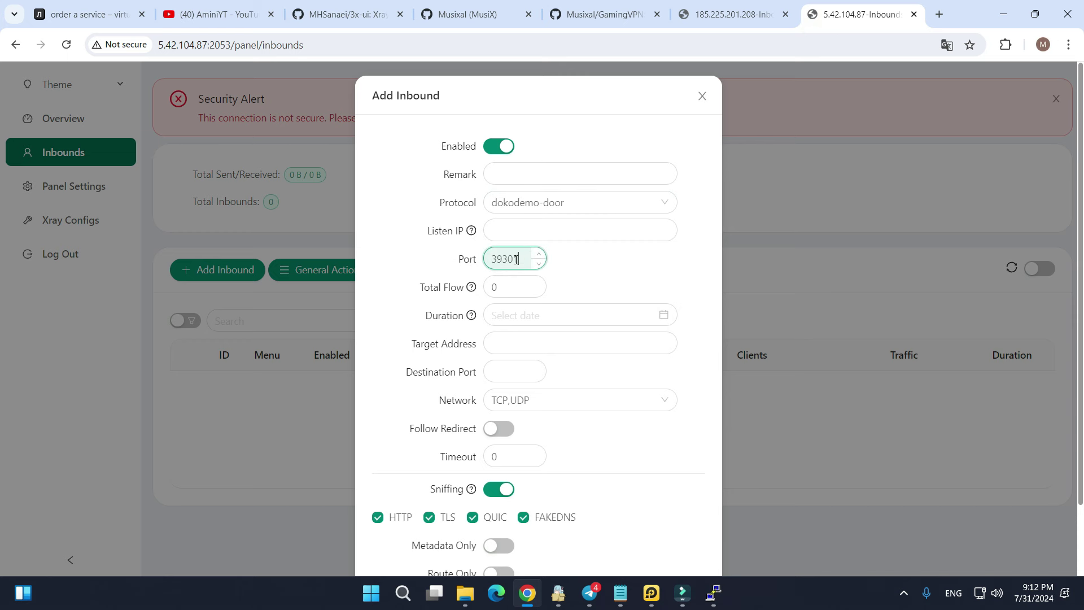
scroll(573, 278, "down", 2)
left_click(526, 301)
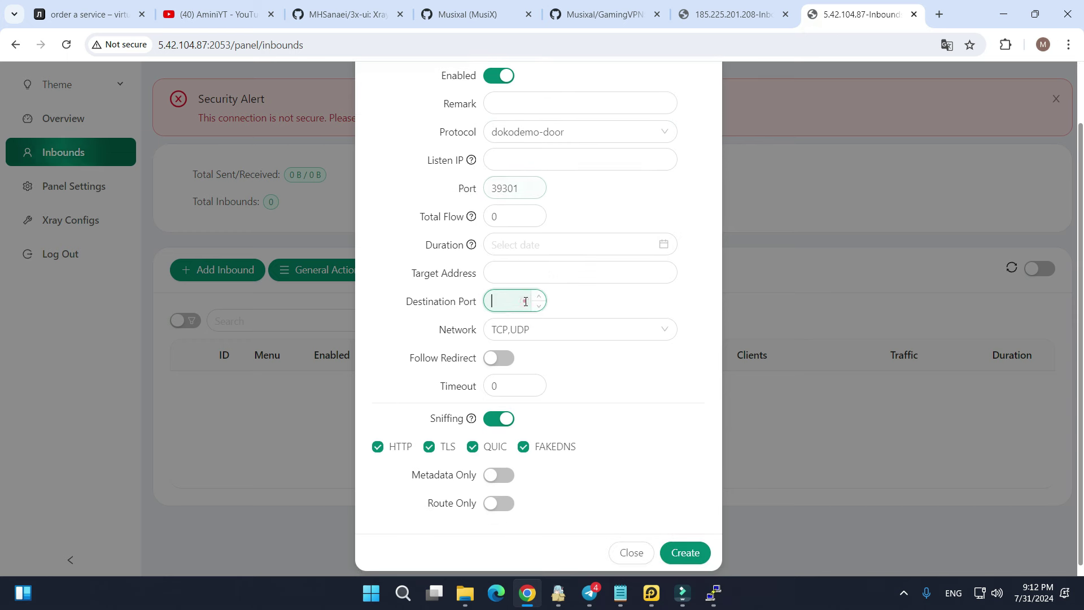
key("ctrl+v")
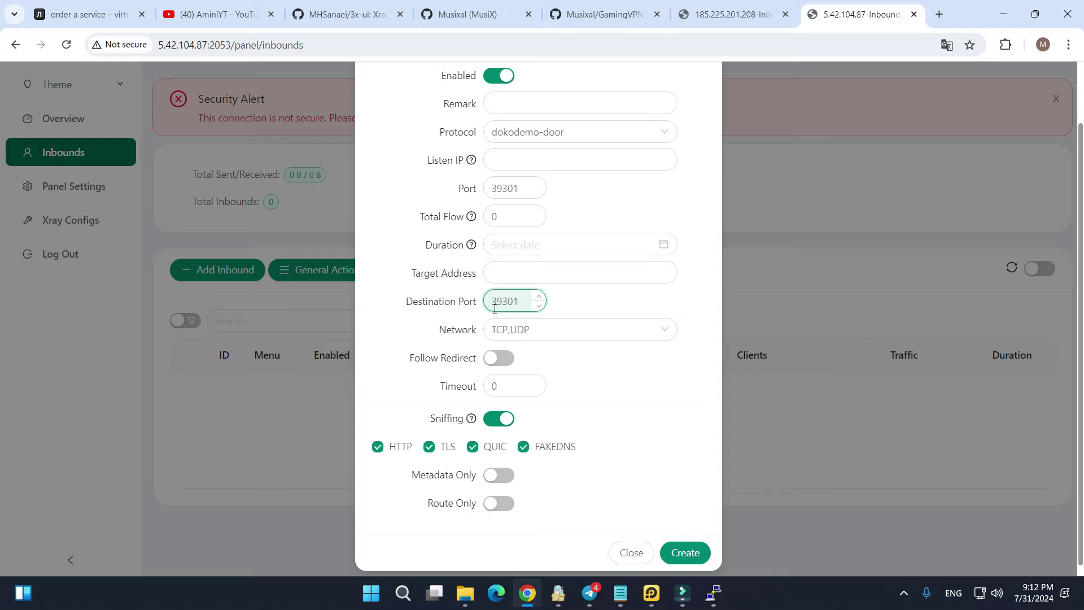
Step: Run ip a in the Iran server's PuTTY terminal and copy the gamingvpn interface's peer address 10.22.22.2
left_click(511, 273)
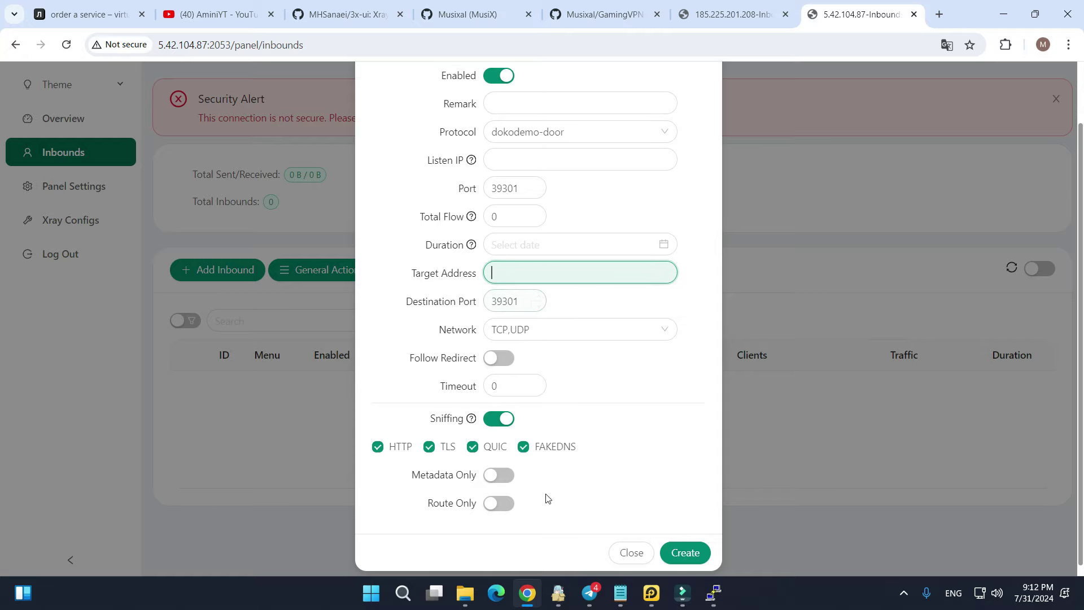
mouse_move(713, 593)
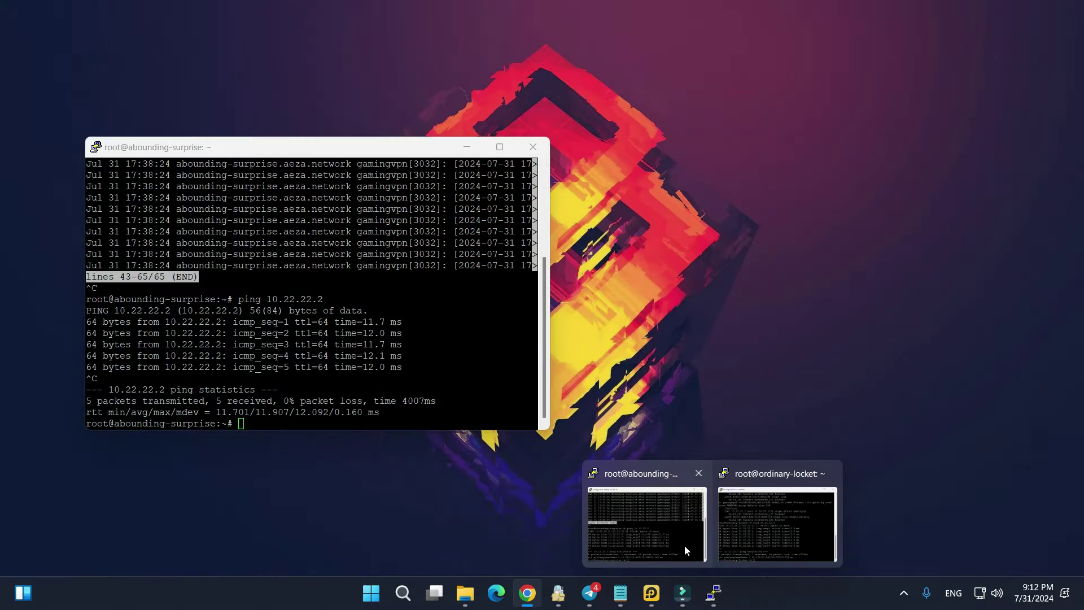
left_click(679, 544)
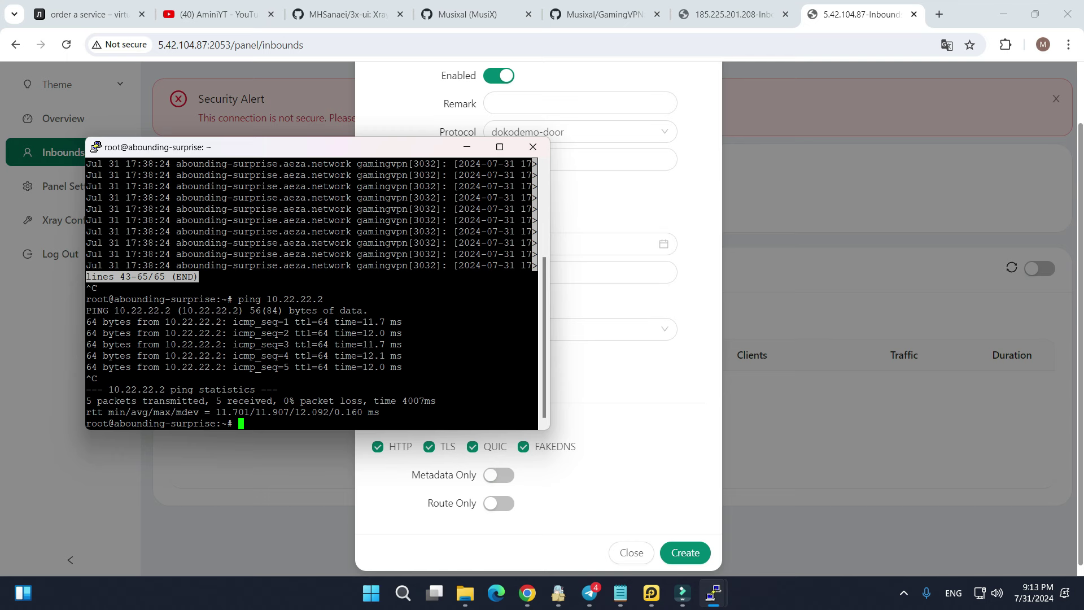
type("ip a")
key("Return")
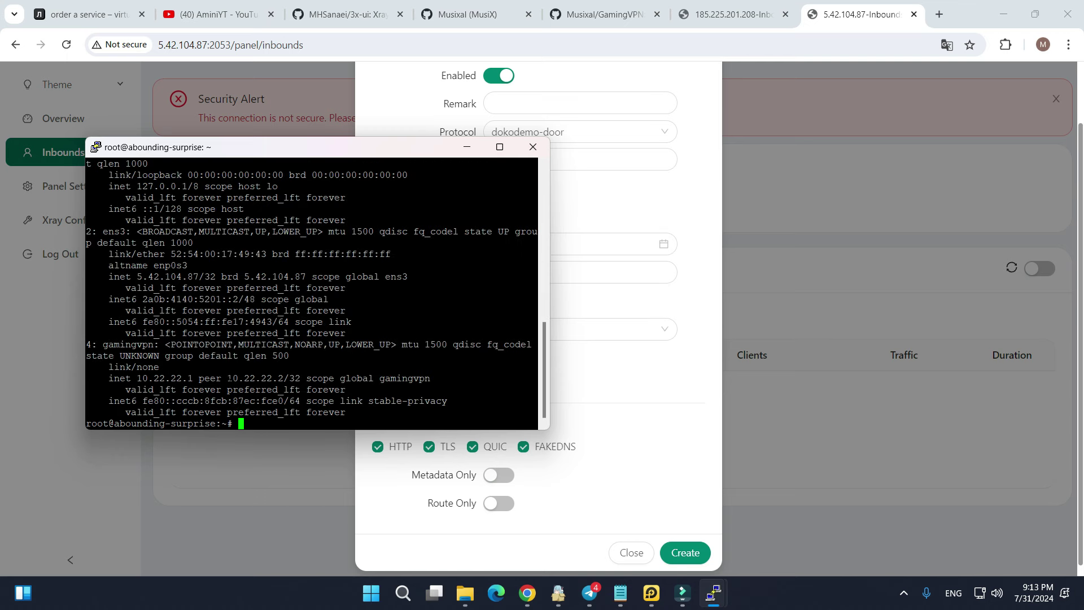
left_click_drag(227, 377, 283, 378)
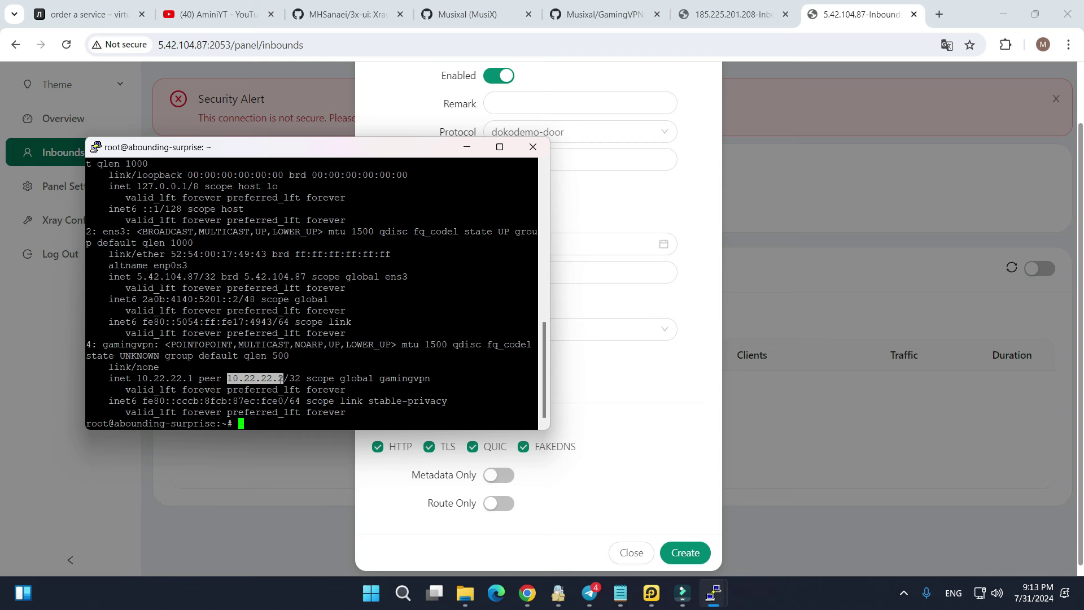
Step: Back in Chrome, set the dokodemo-door inbound's Target Address to 10.22.22.2, turn off Sniffing, and create the inbound
left_click(597, 387)
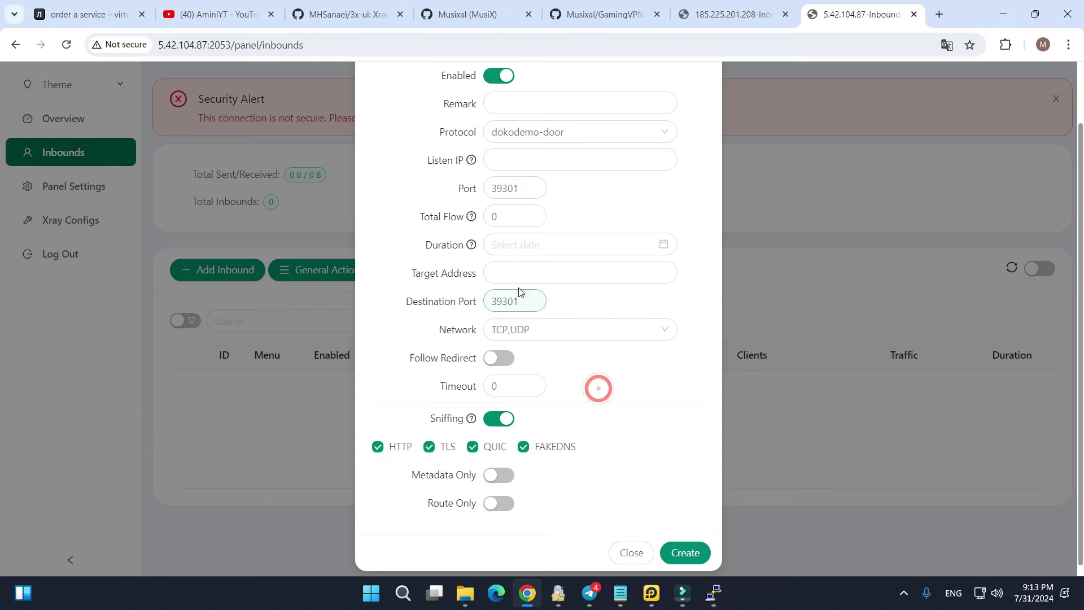
left_click(518, 284)
key("ctrl+v")
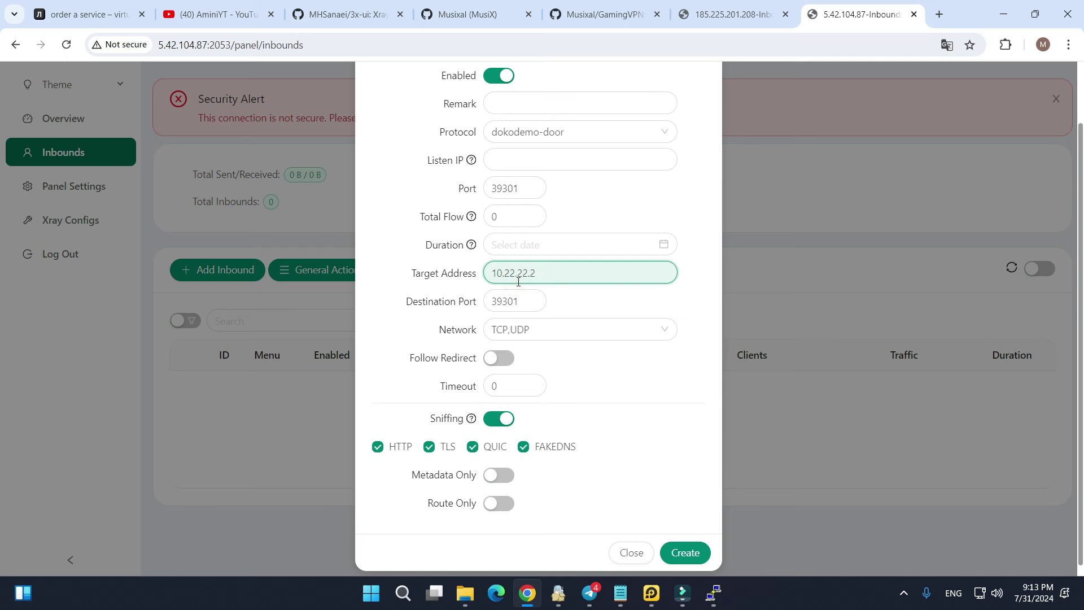
left_click(497, 418)
left_click(682, 541)
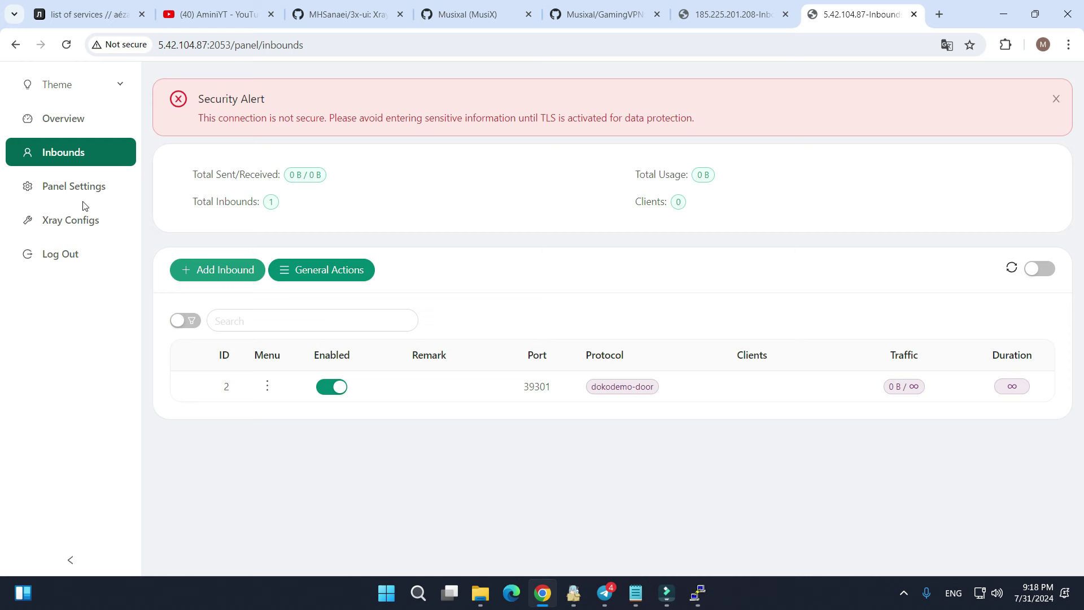
Step: Check the Block Connection to Private IPs option under Protection Shield in the kharej panel's Xray configs
left_click(739, 21)
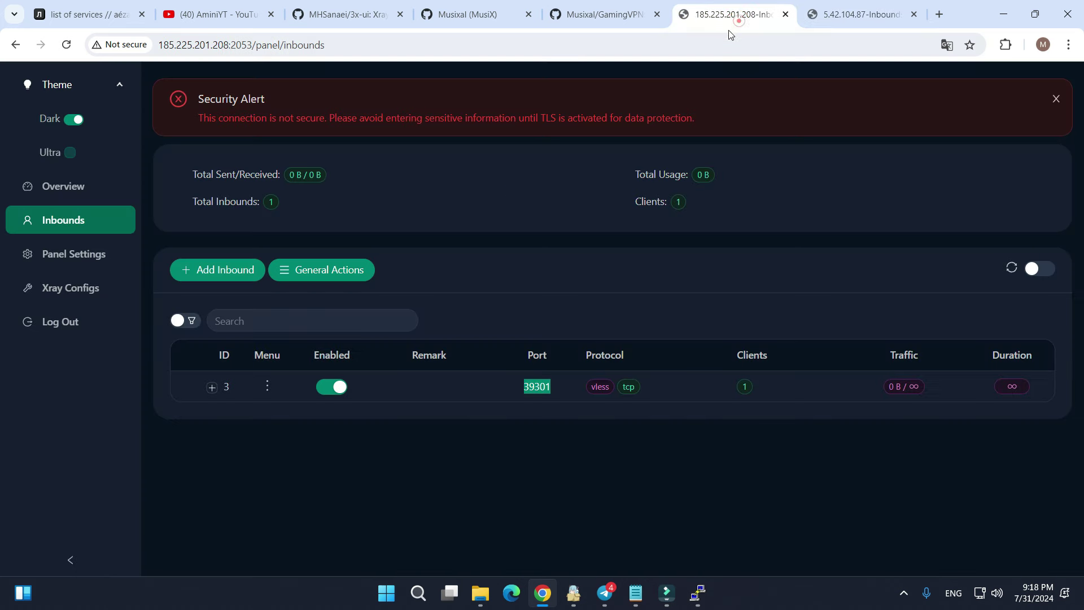
left_click(61, 292)
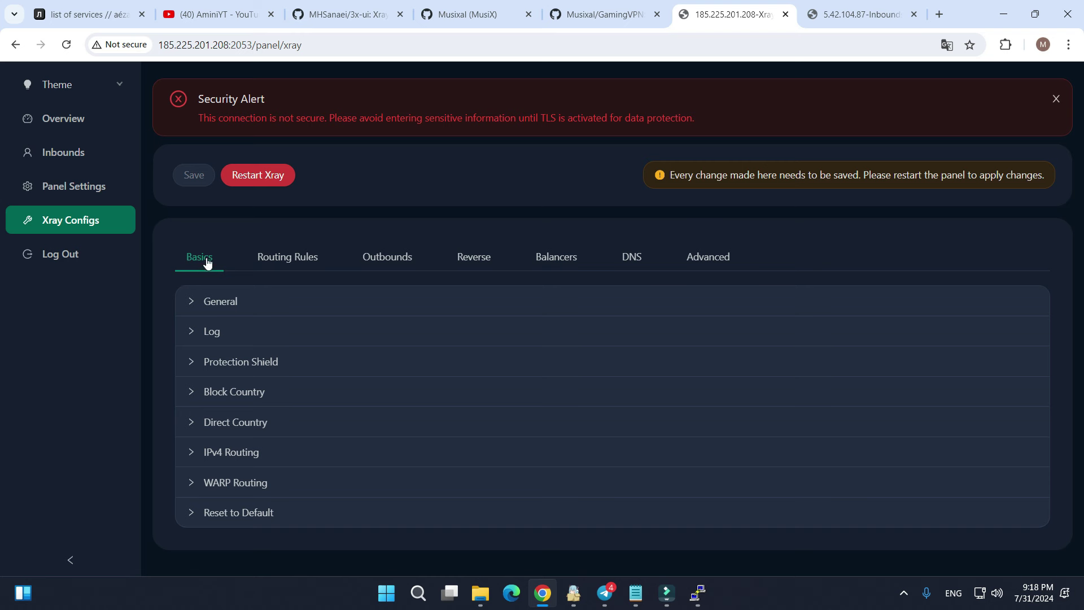
left_click(241, 362)
scroll(268, 408, "down", 1)
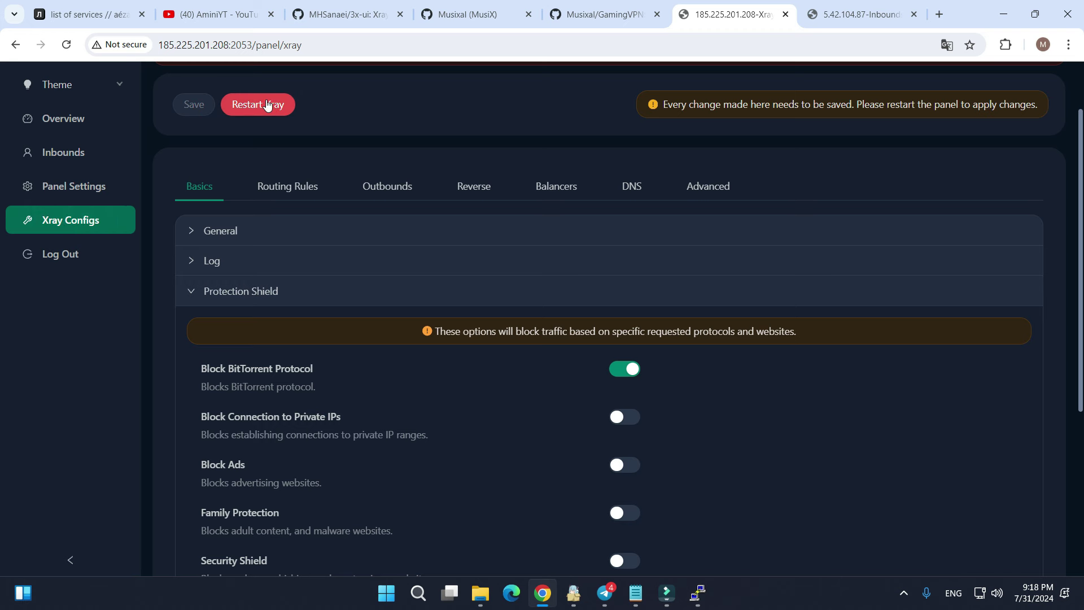
Step: Check the same private IP blocking option in the Iran panel's Xray configs, and return to its inbounds page
left_click(824, 21)
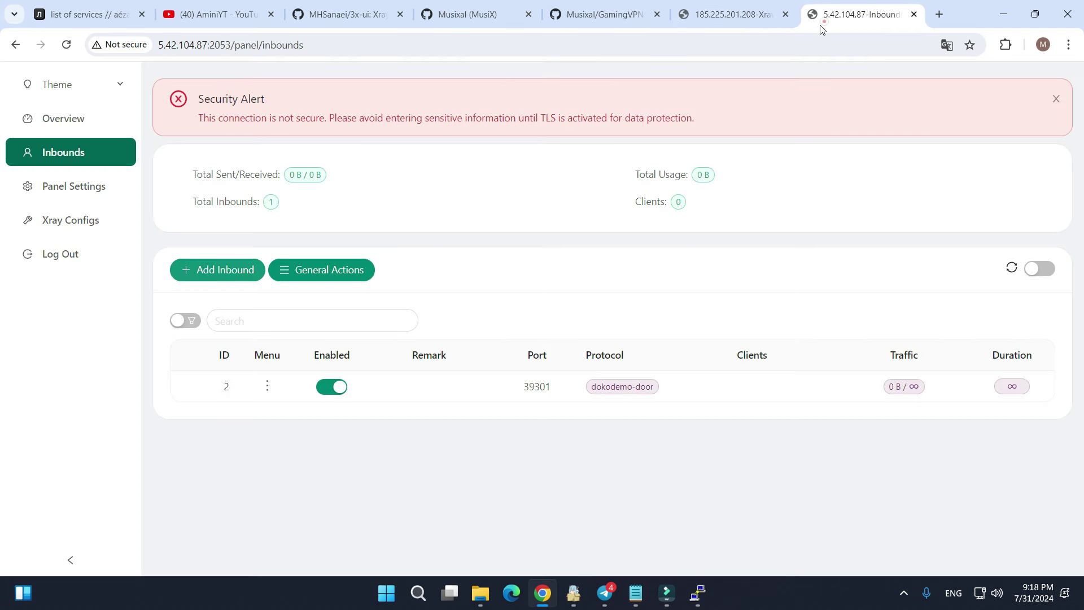
left_click(54, 220)
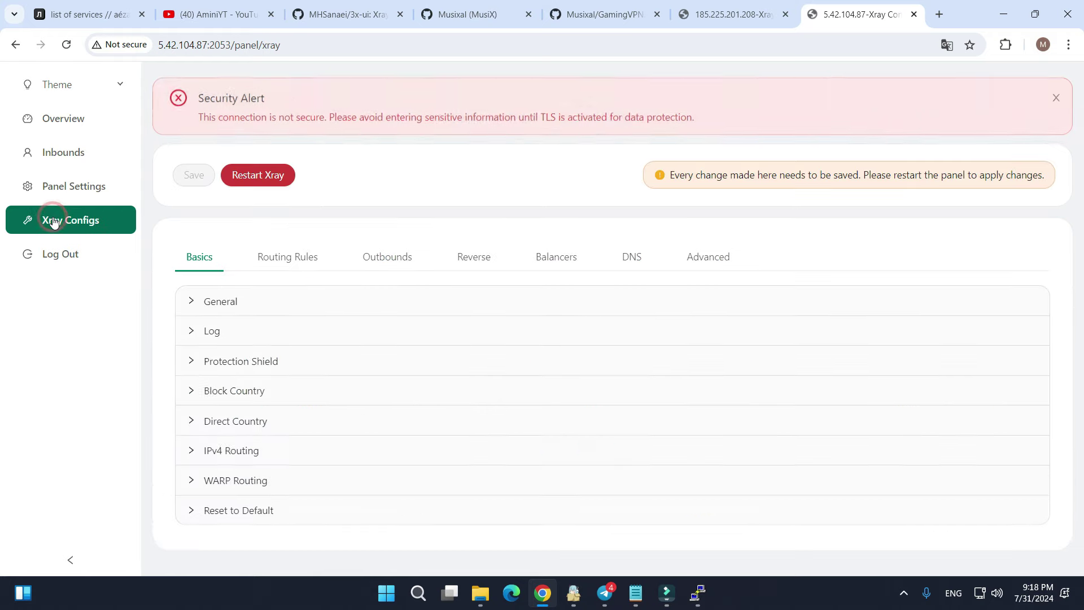
left_click(254, 362)
scroll(523, 442, "down", 2)
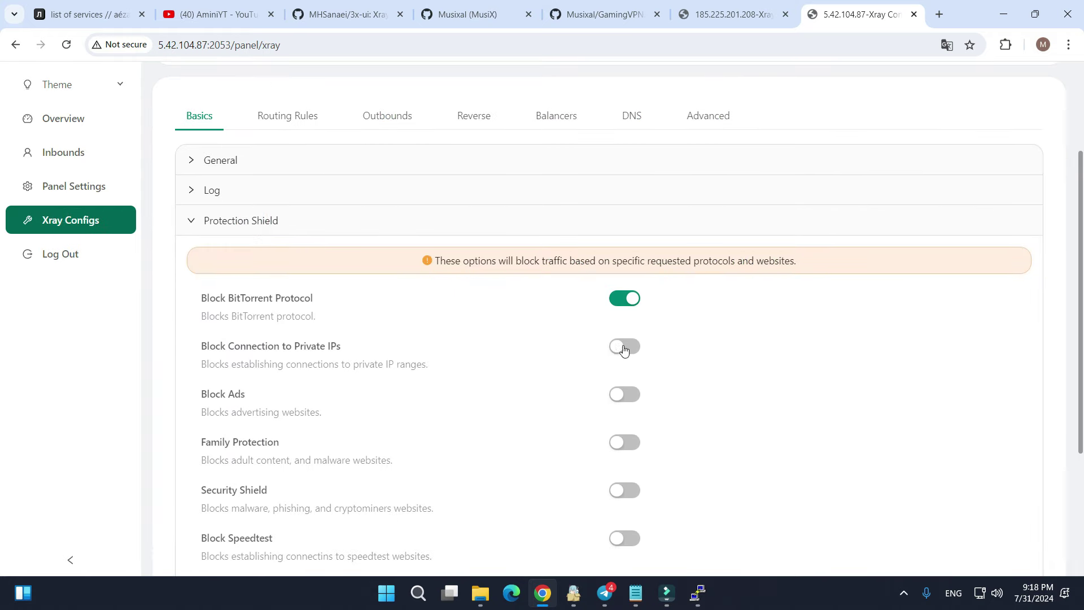
scroll(530, 370, "up", 2)
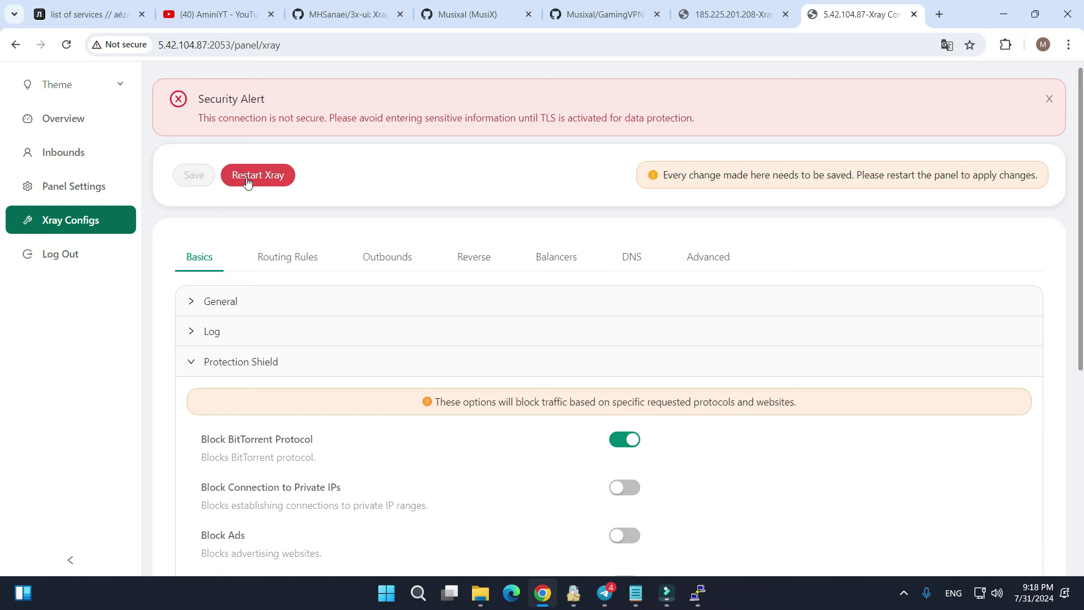
left_click(63, 164)
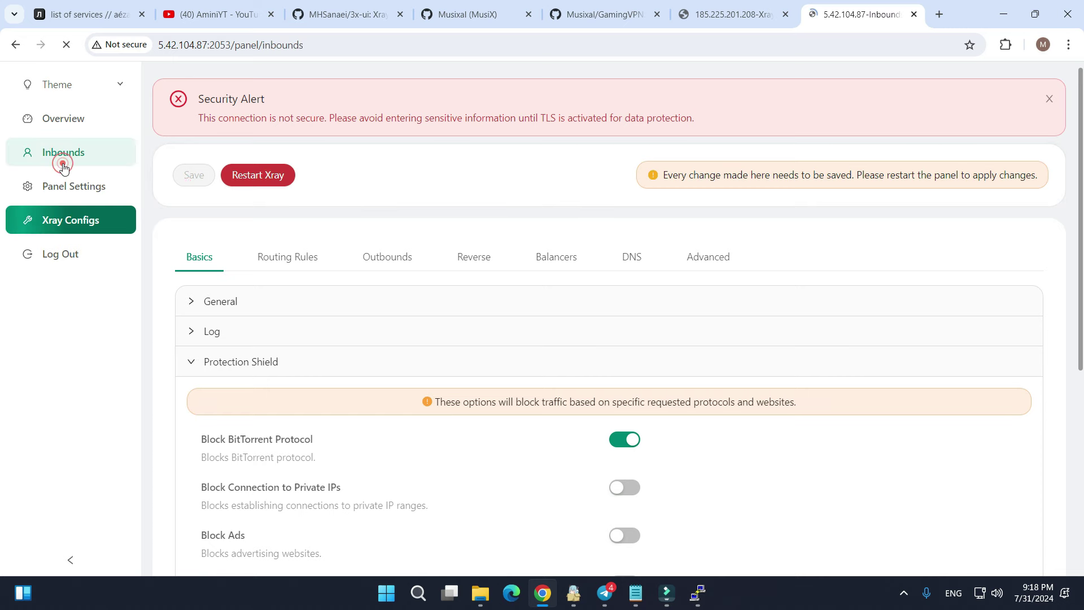
Step: Show the QR code of the client in the kharej panel's vless inbound and copy its config link
left_click(696, 25)
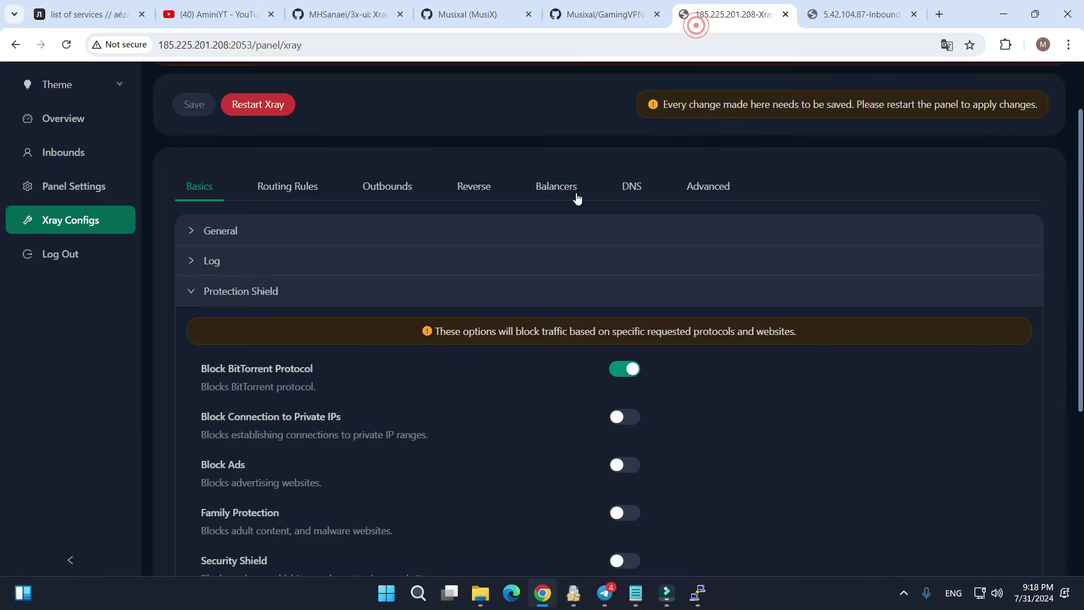
left_click(64, 153)
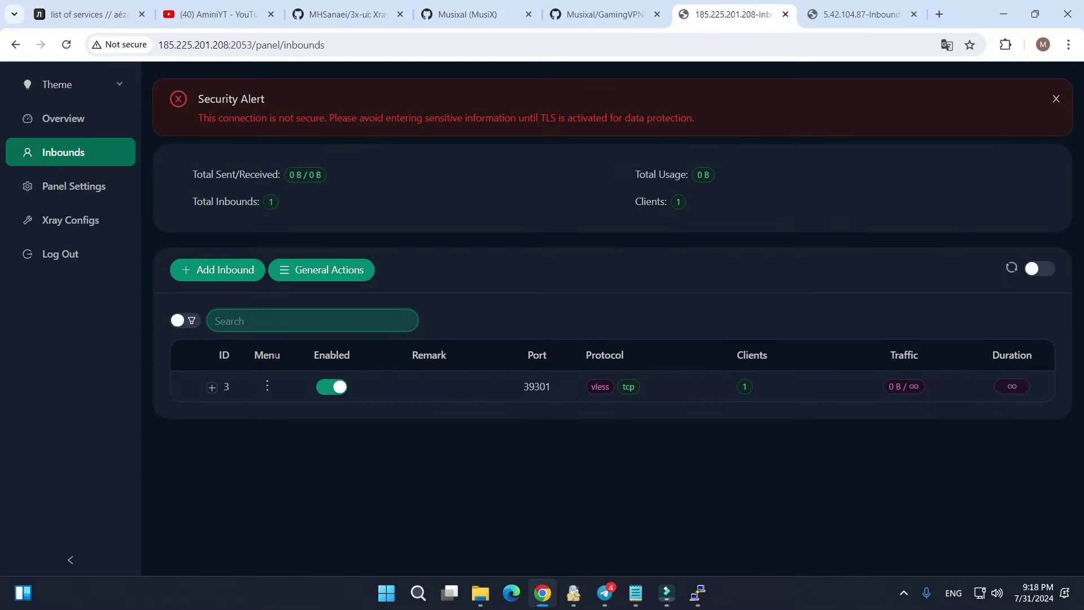
left_click(211, 385)
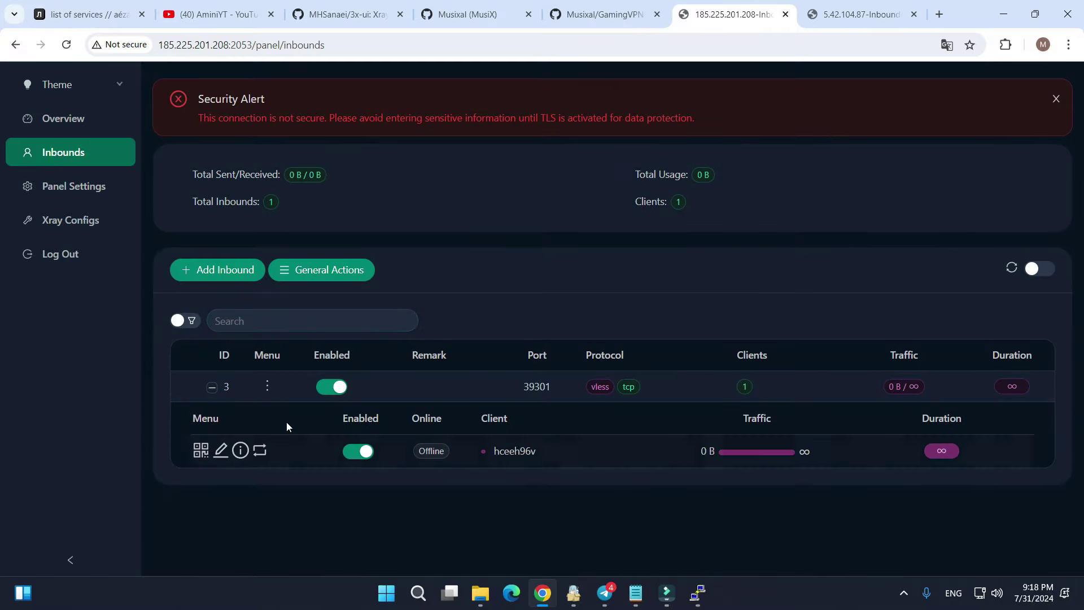
left_click(200, 450)
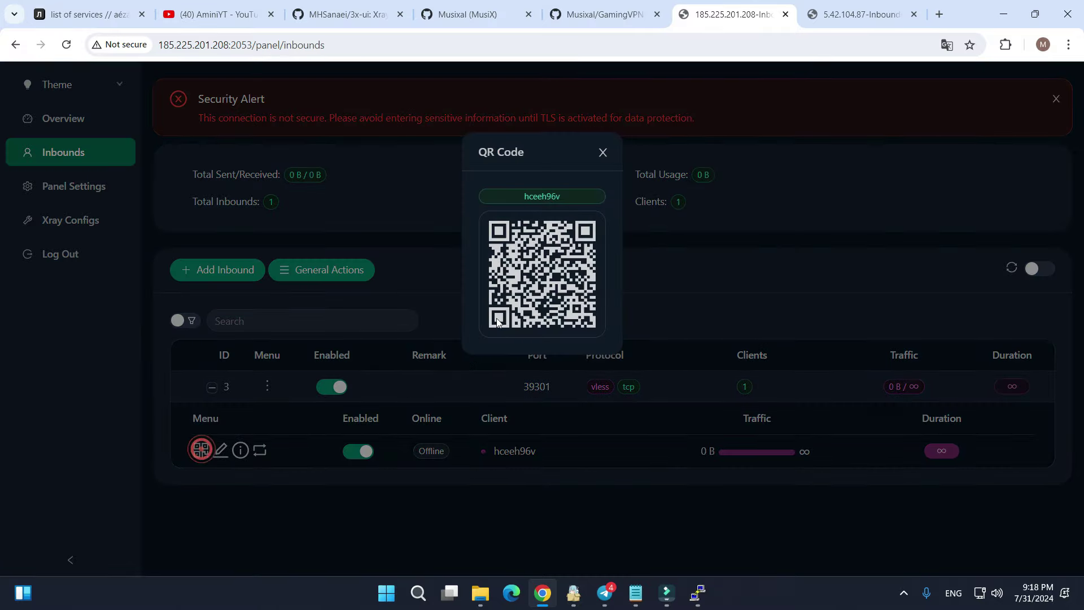
left_click(592, 316)
left_click(754, 245)
Step: Switch to NekoRay and import the copied vless config into the jet group
left_click(1003, 14)
left_click(298, 196)
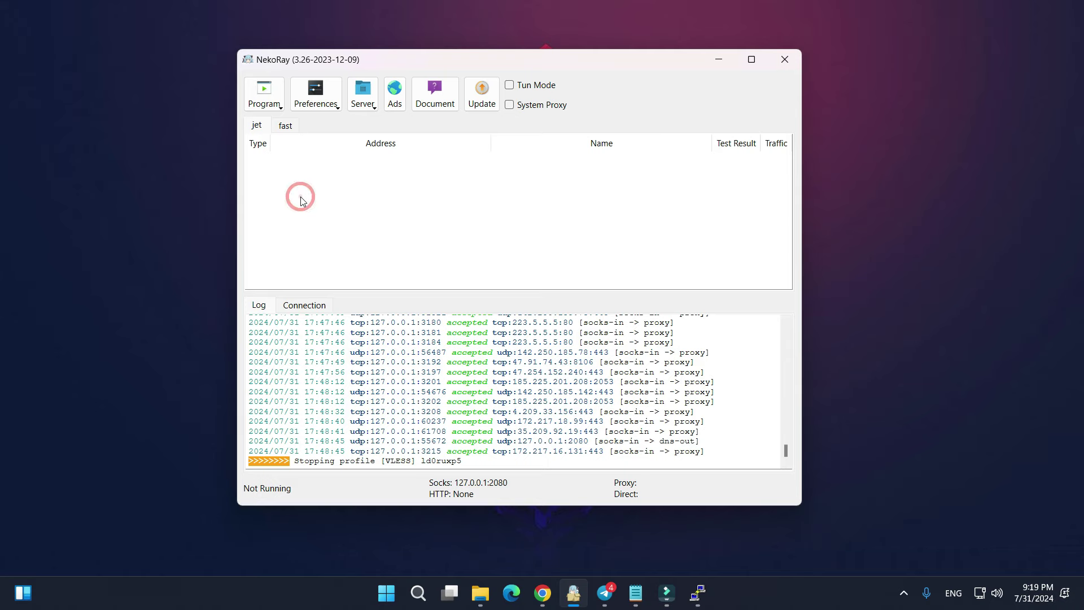
key("ctrl+v")
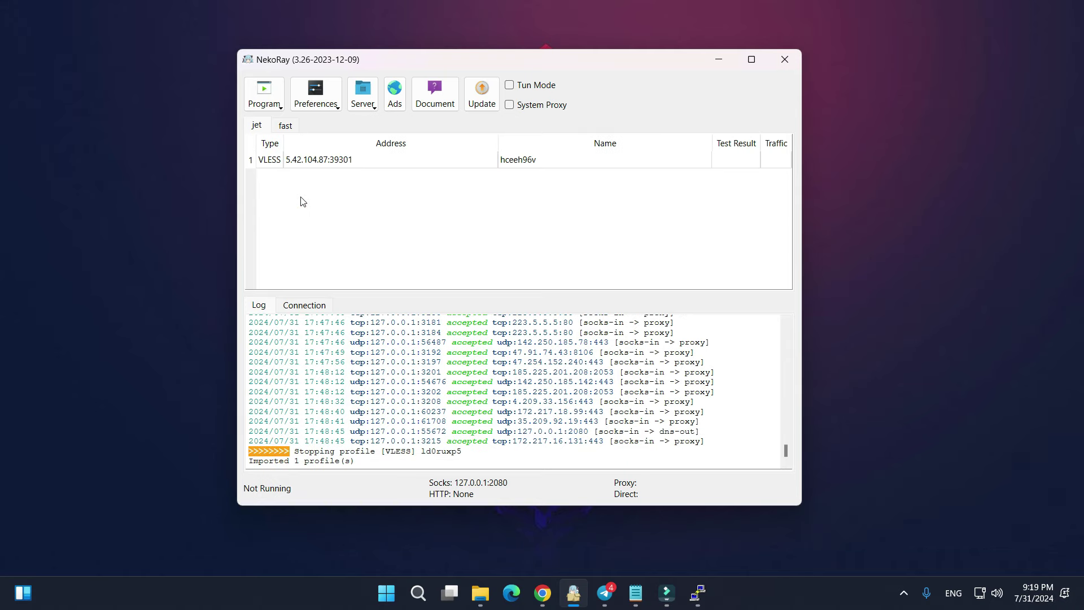
Step: Test the latency of the imported 5.42.104.87:39301 profile and start it with Tun Mode enabled
right_click(338, 161)
mouse_move(399, 346)
left_click(561, 364)
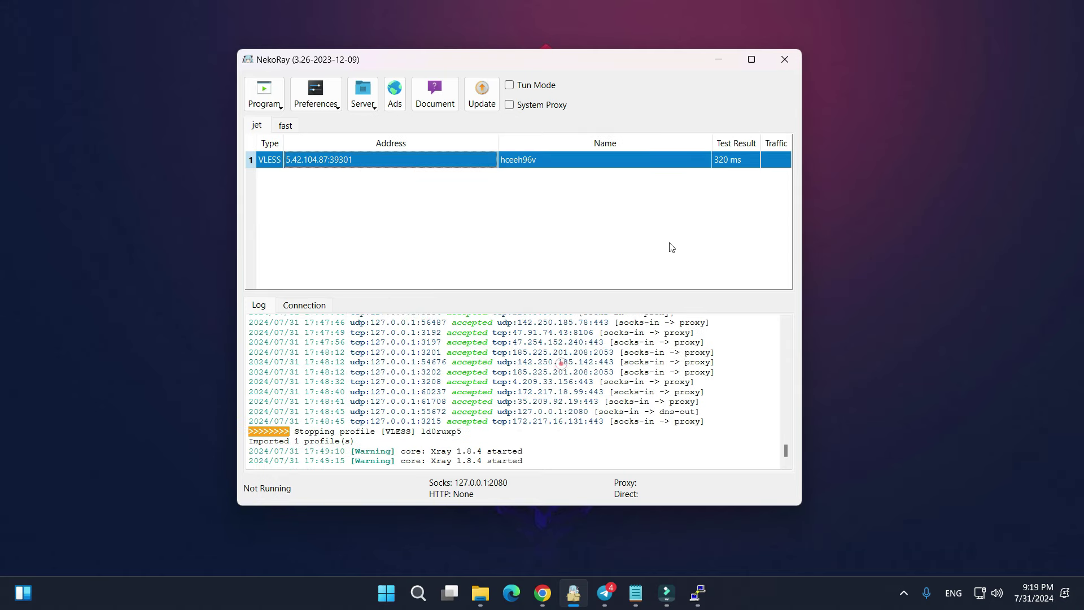
right_click(346, 162)
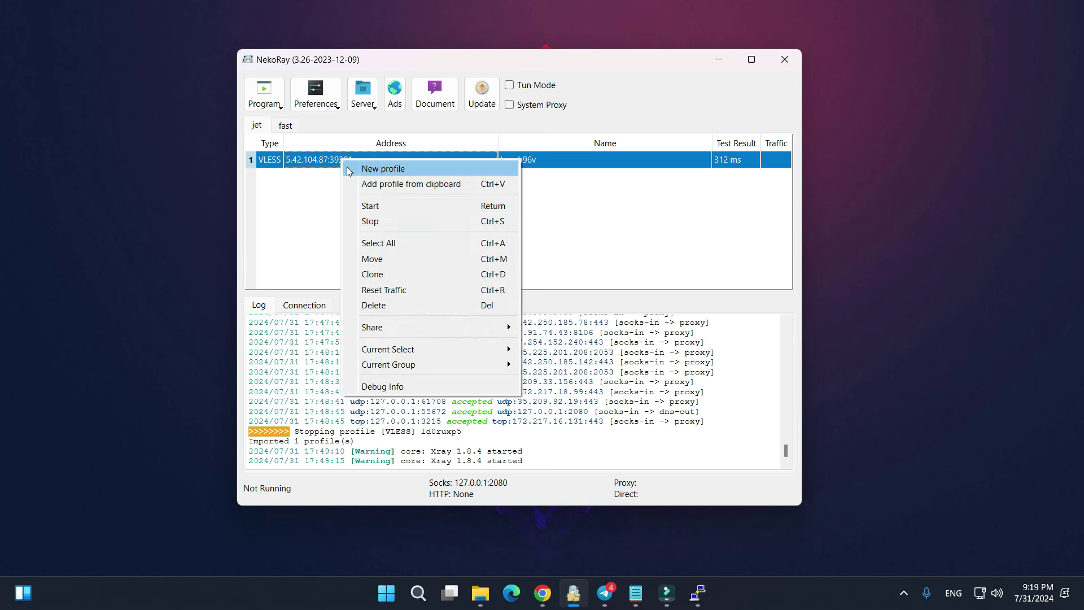
left_click(383, 206)
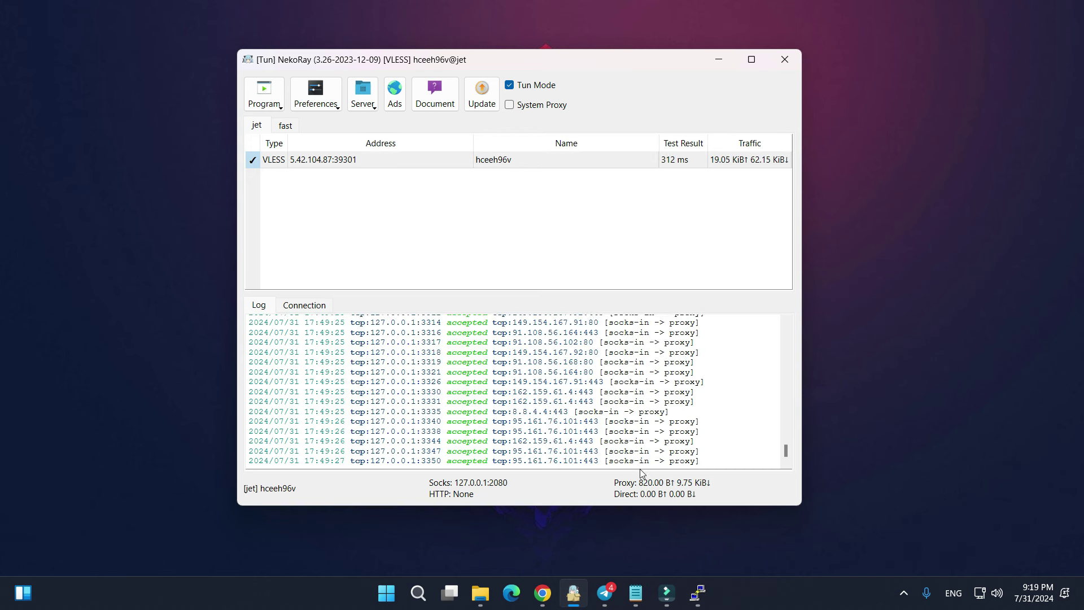
Step: Switch back to Chrome and view the AminiYT YouTube channel's videos page
left_click(540, 593)
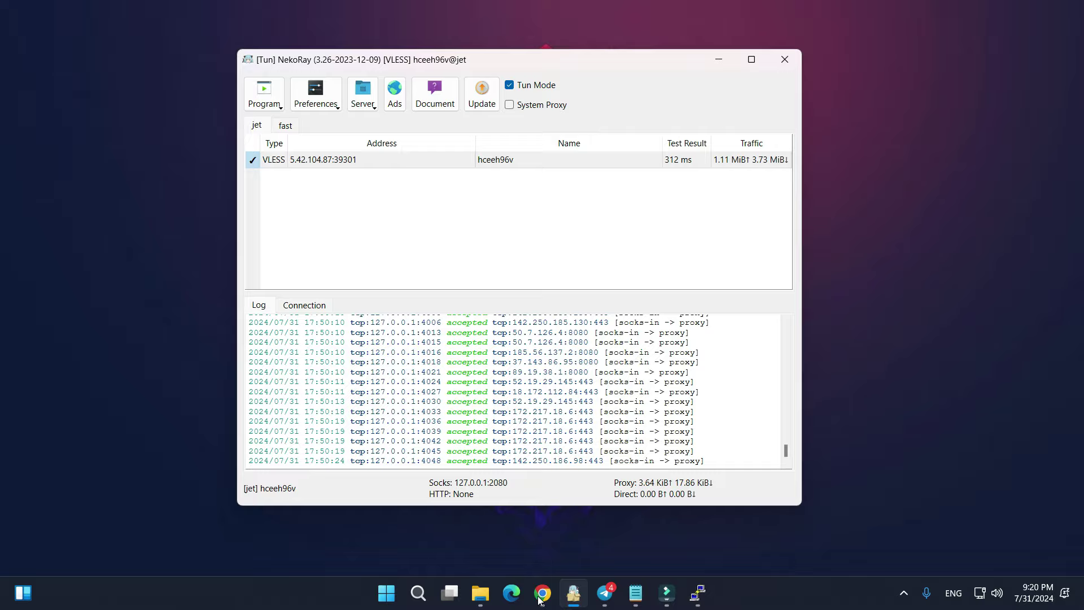
left_click(540, 593)
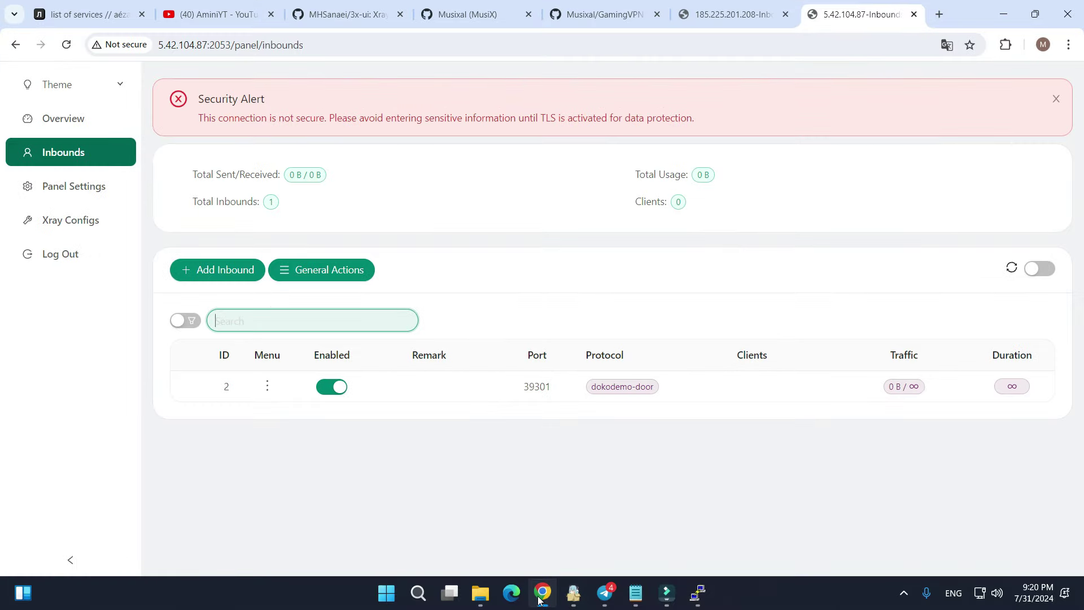
left_click(214, 17)
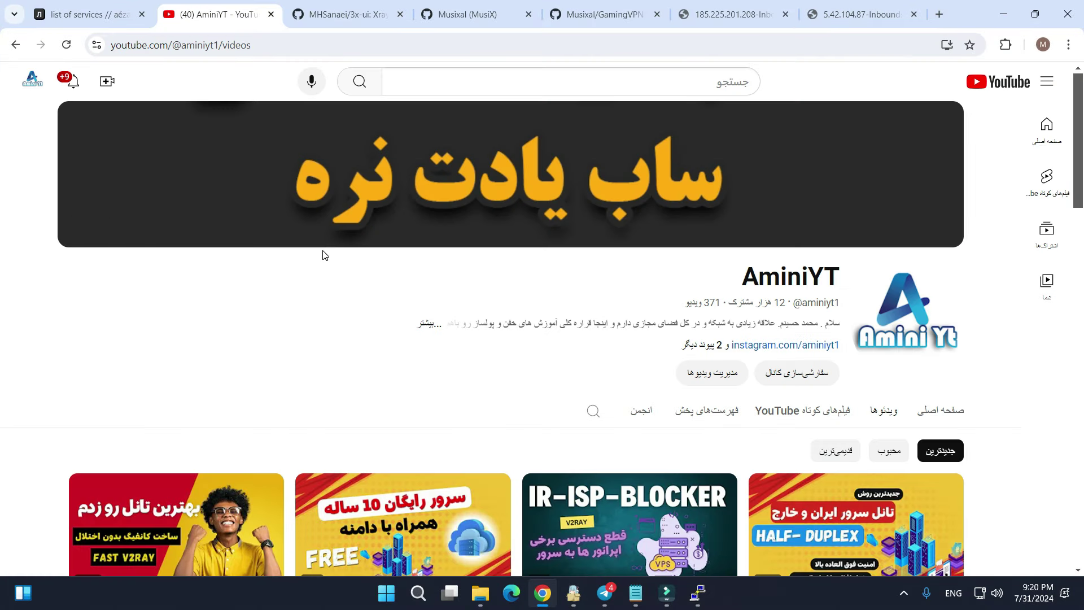